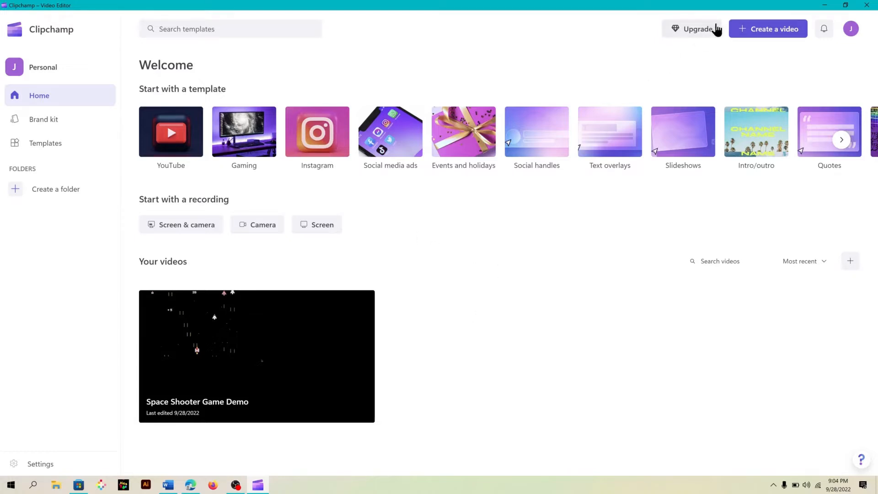
Start a new video and browse the import dialog to The Hiker folder on the T7 Shield drive
click(767, 32)
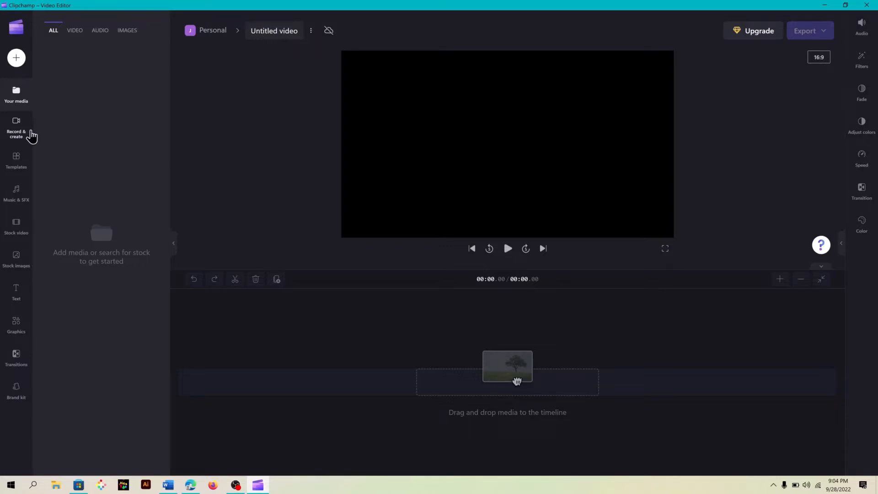
click(17, 58)
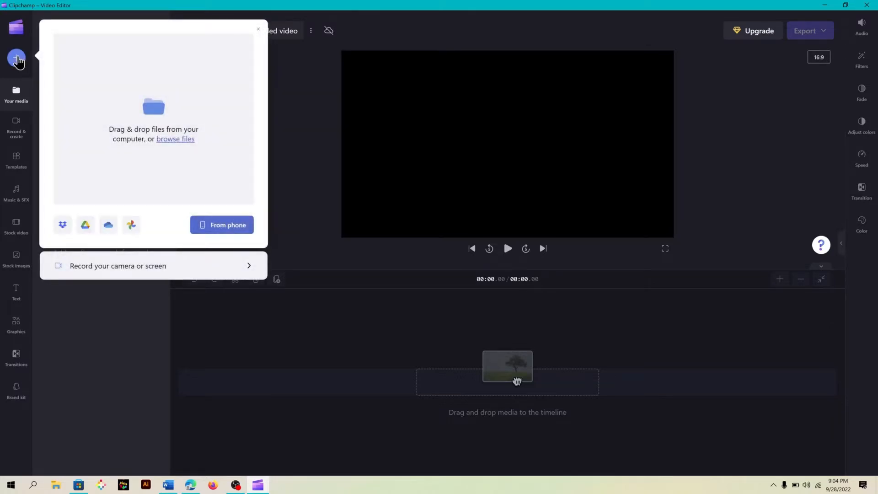
click(173, 140)
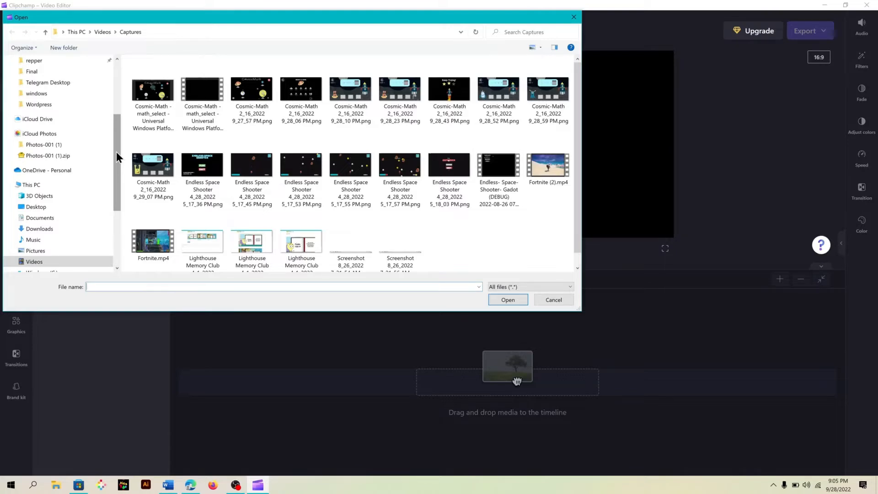
drag(116, 152, 117, 230)
click(76, 223)
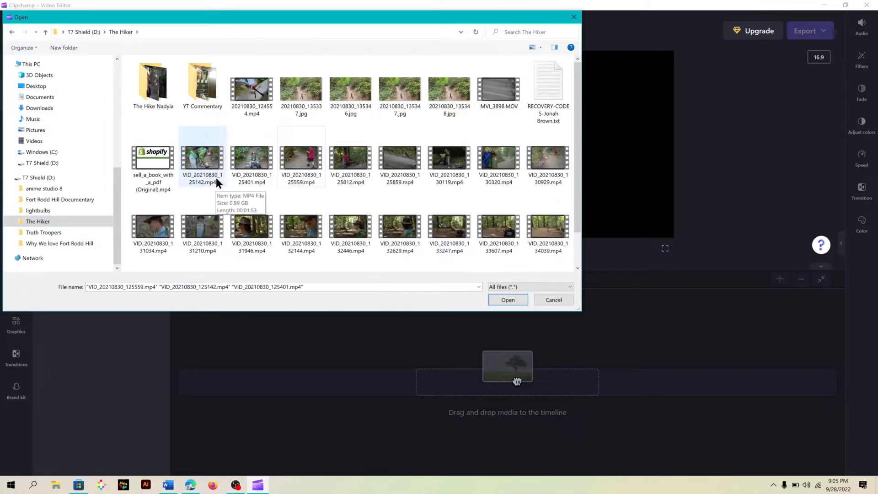
Import the clips VID_20210830_125142, VID_20210830_125401 and VID_20210830_125559 into the media library
click(215, 178)
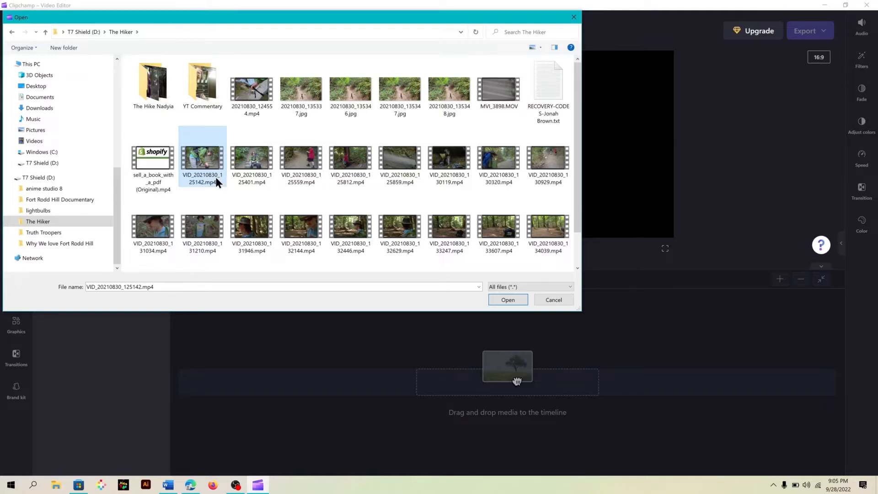
ctrl+click(263, 172)
ctrl+click(293, 174)
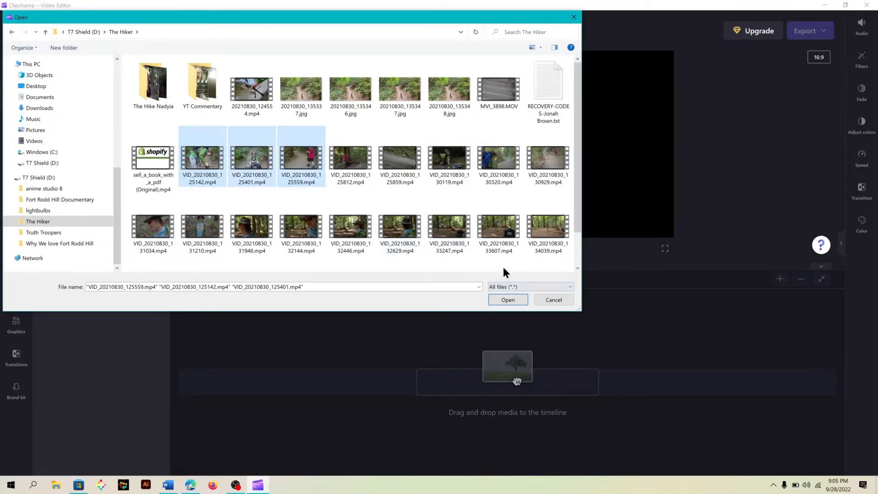
click(511, 303)
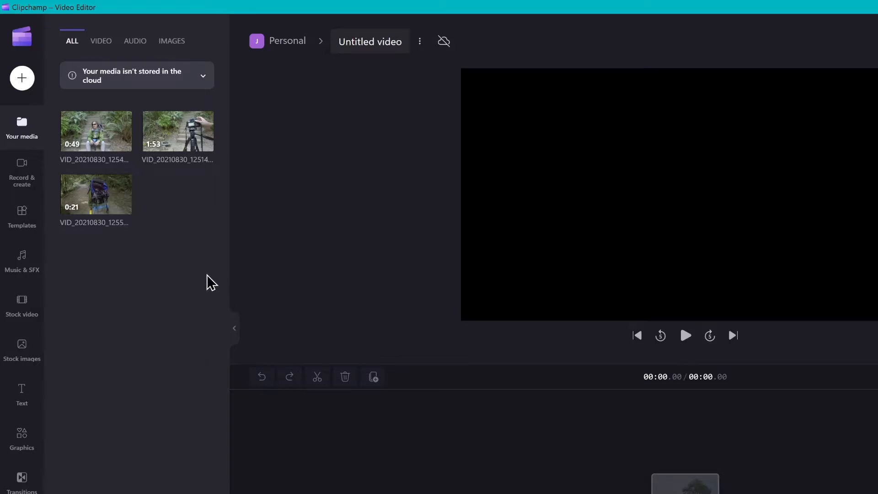
Add all three clips to the timeline, starting with the 0:49 clip, then the 1:53 clip, then the 0:21 clip
mouse_move(89, 129)
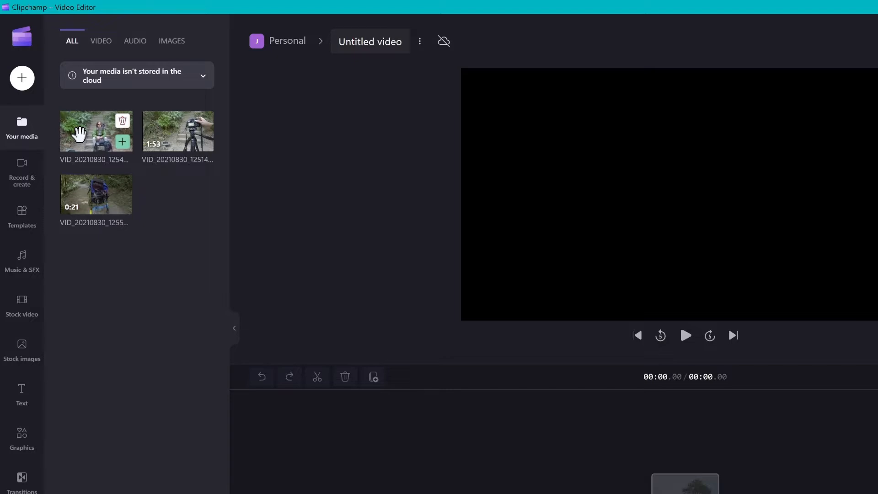
mouse_move(155, 131)
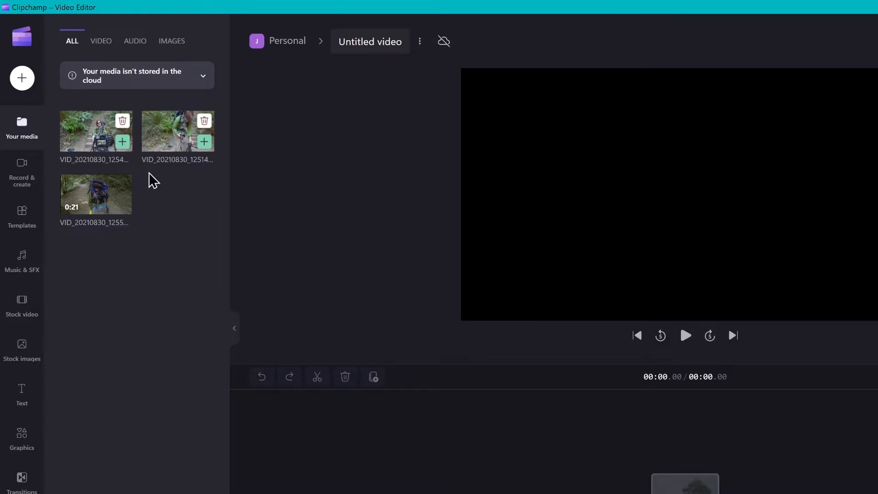
mouse_move(98, 190)
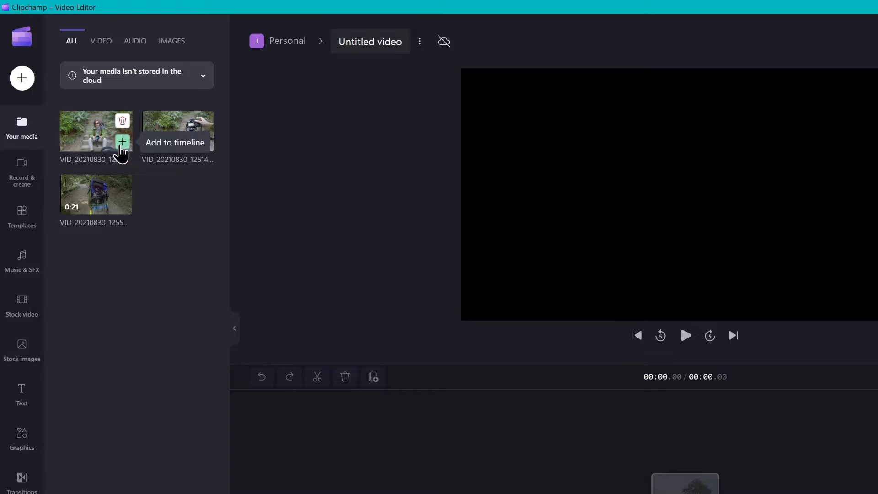
click(122, 142)
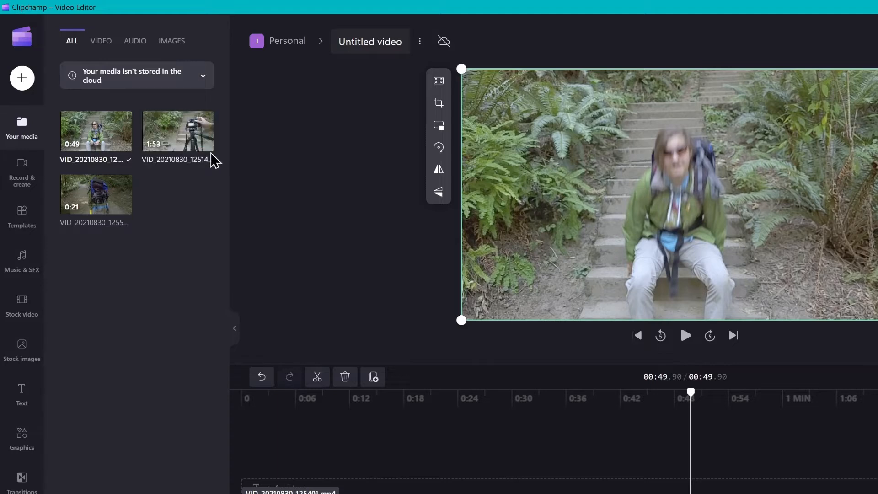
click(206, 146)
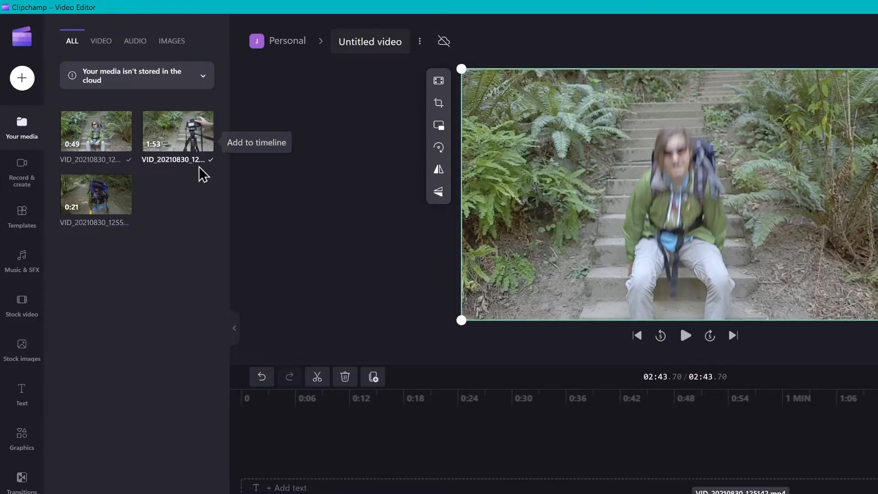
click(122, 213)
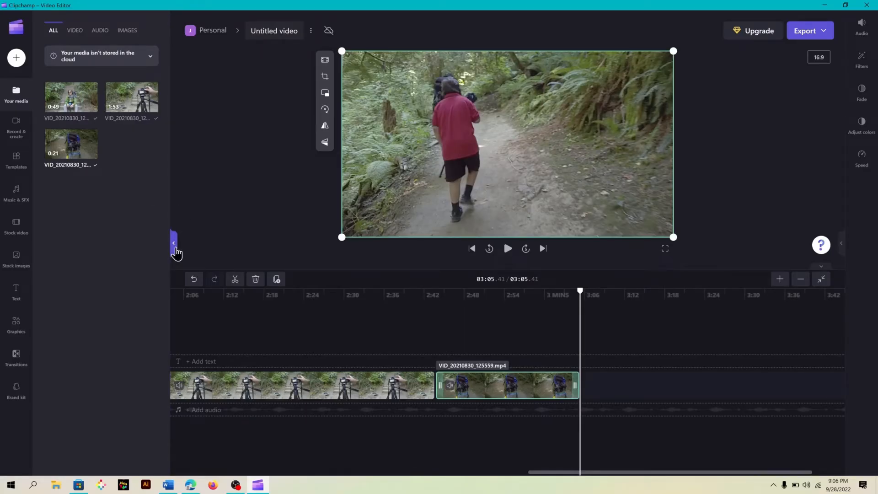
Fit the timeline to the window and play the video briefly from the beginning
click(174, 244)
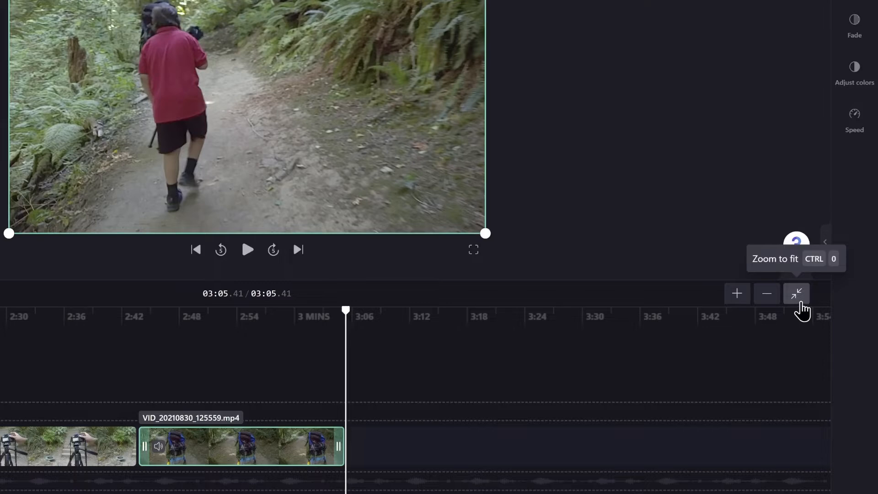
click(800, 303)
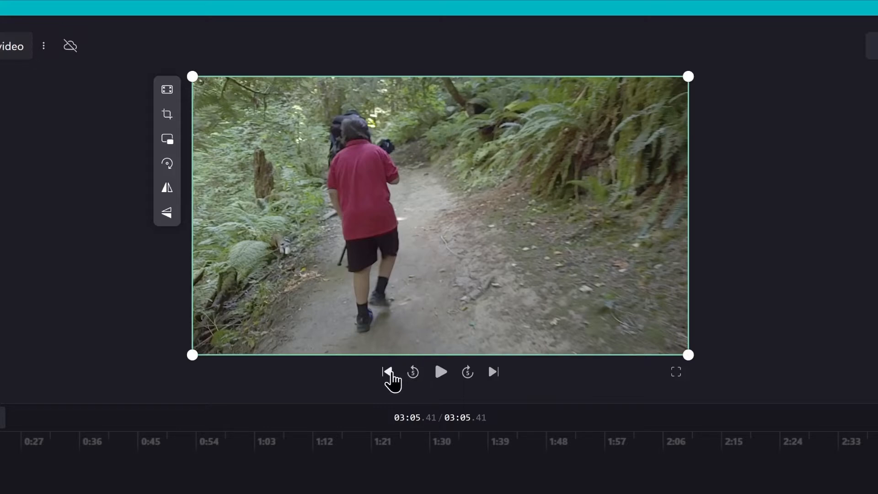
click(387, 371)
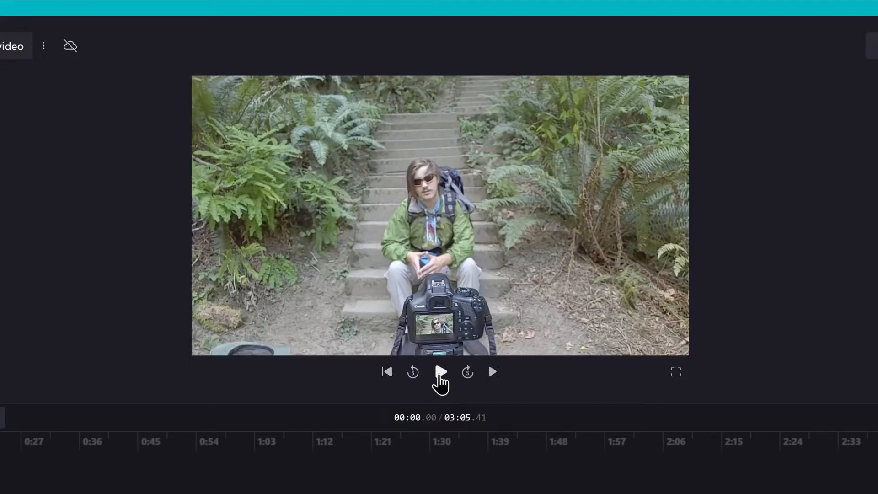
click(440, 372)
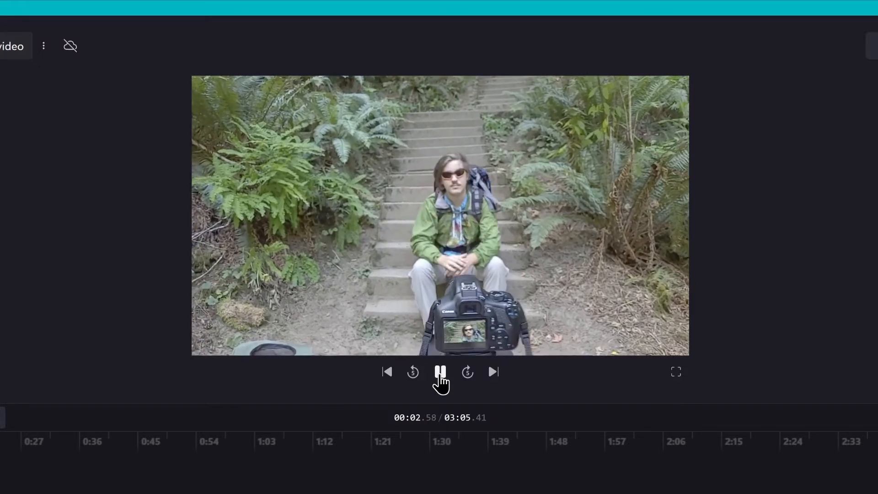
click(440, 371)
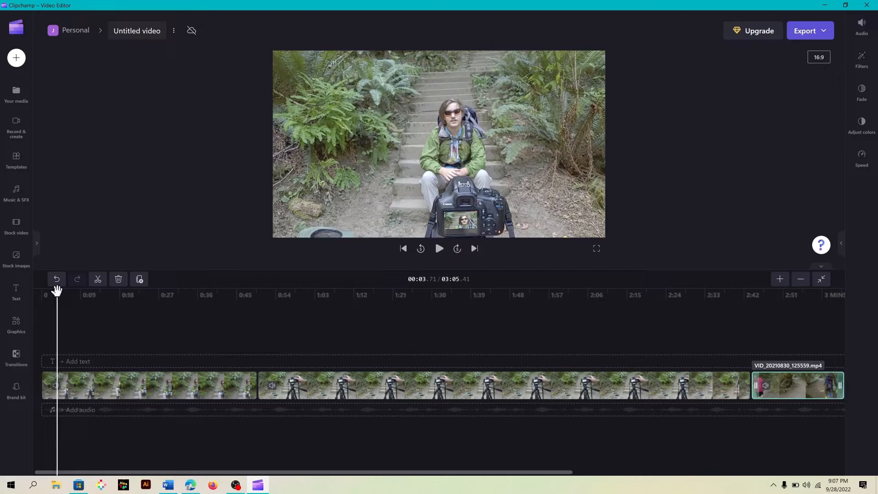
Split the second clip on the timeline at about 1:04
drag(56, 290, 391, 289)
drag(392, 289, 296, 306)
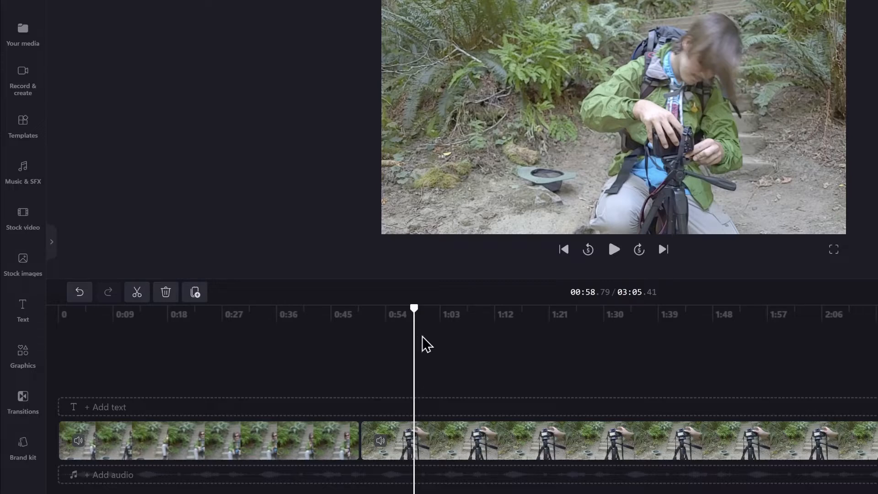
drag(415, 310, 446, 405)
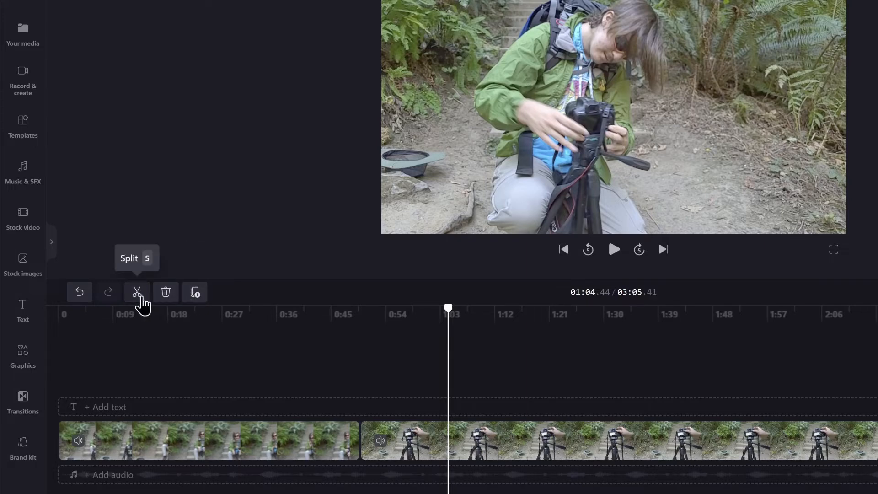
click(142, 299)
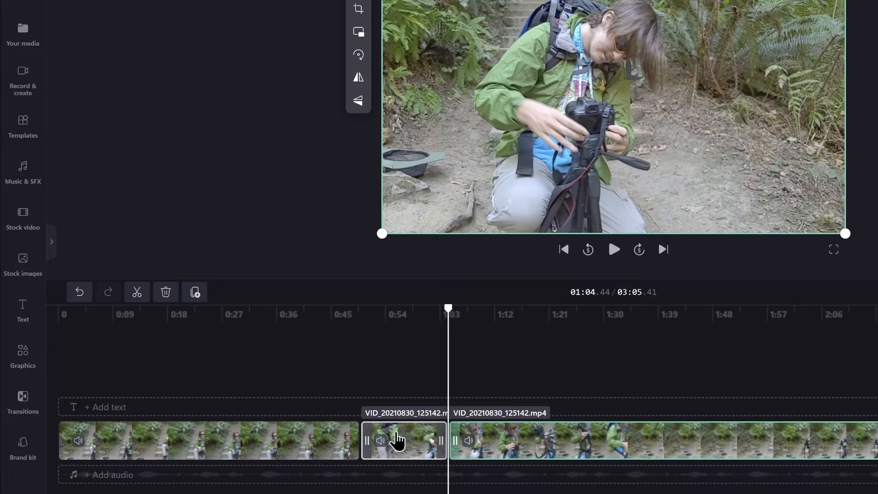
Delete the segment just before the split point and remove the resulting gap in the timeline
click(405, 437)
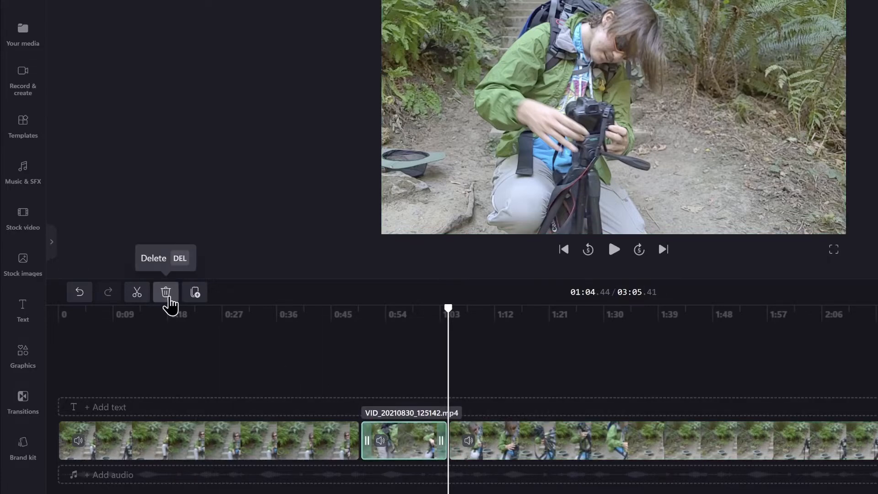
click(168, 296)
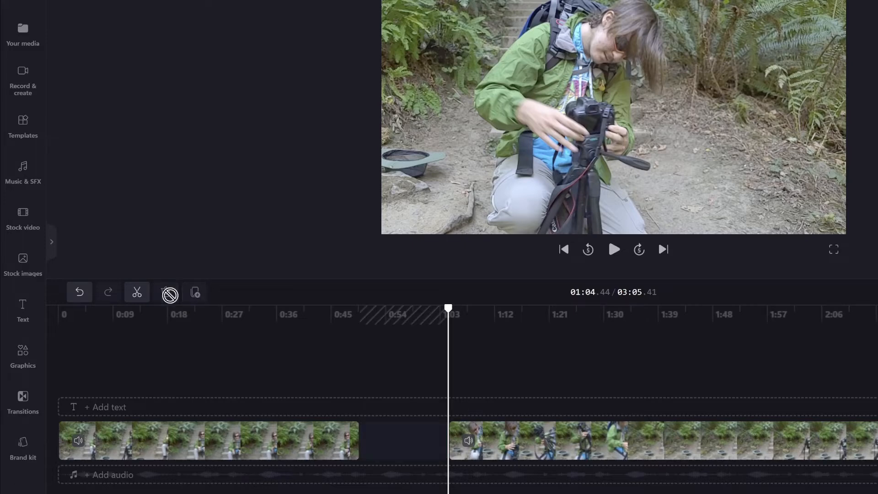
mouse_move(399, 451)
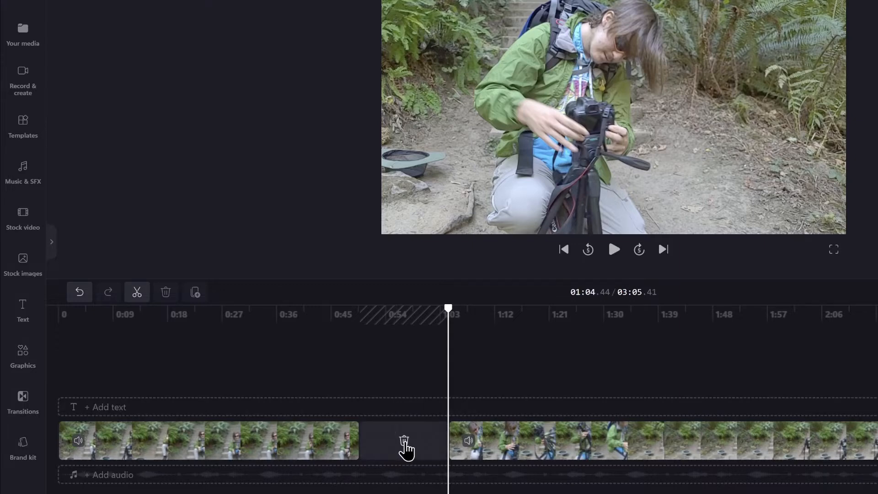
click(404, 441)
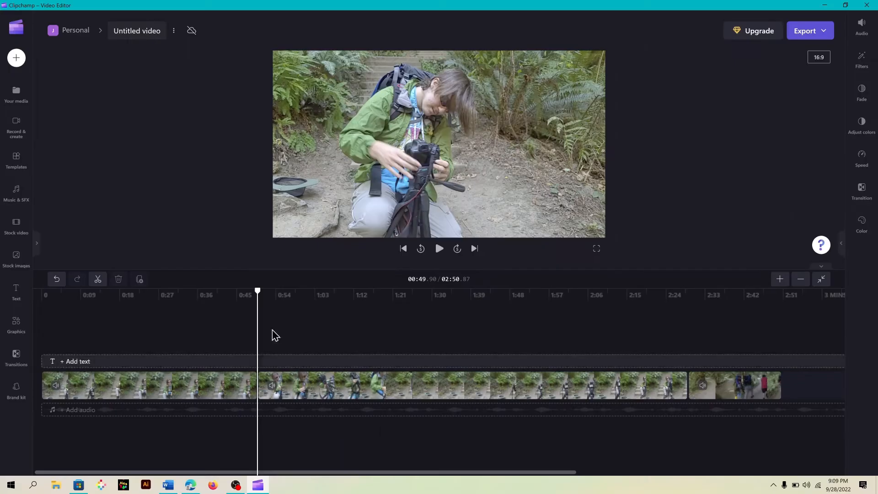
Add the Glitch text title to the timeline
drag(259, 290, 660, 324)
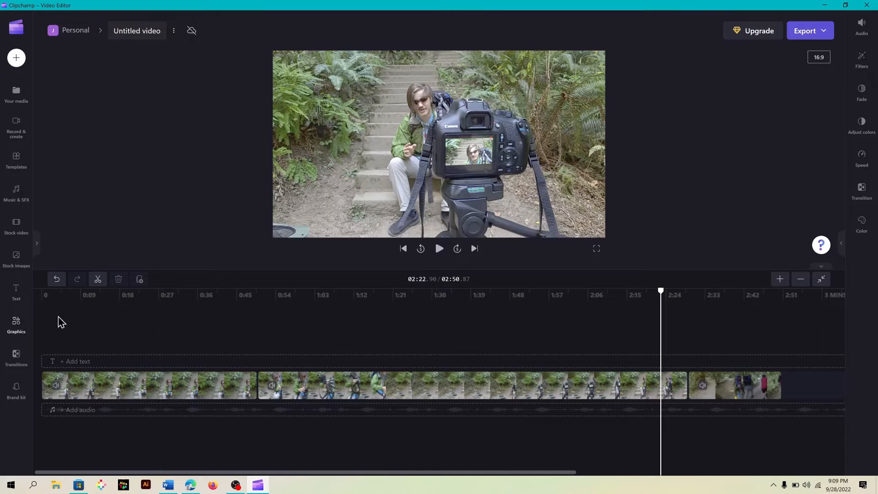
click(92, 364)
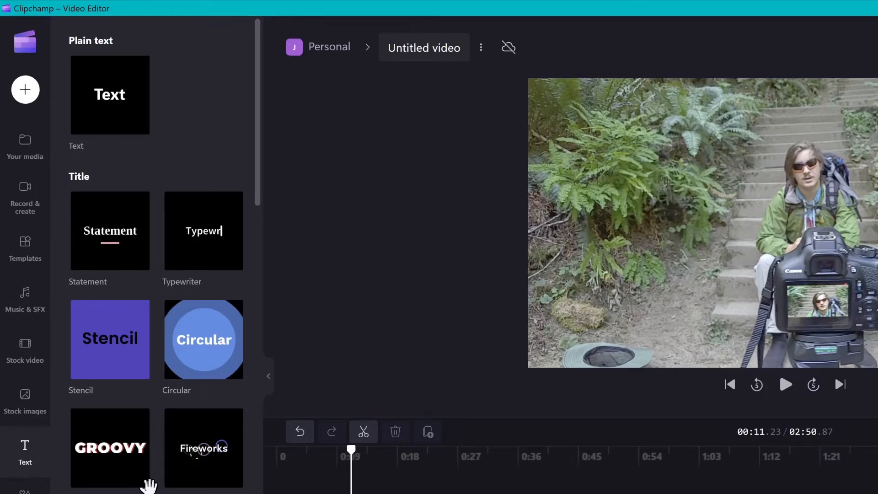
mouse_move(169, 466)
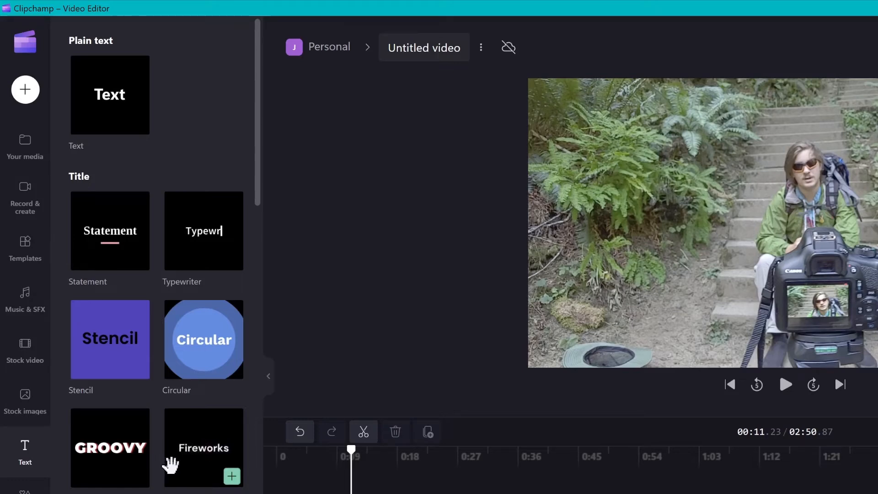
scroll(171, 464, down, 5)
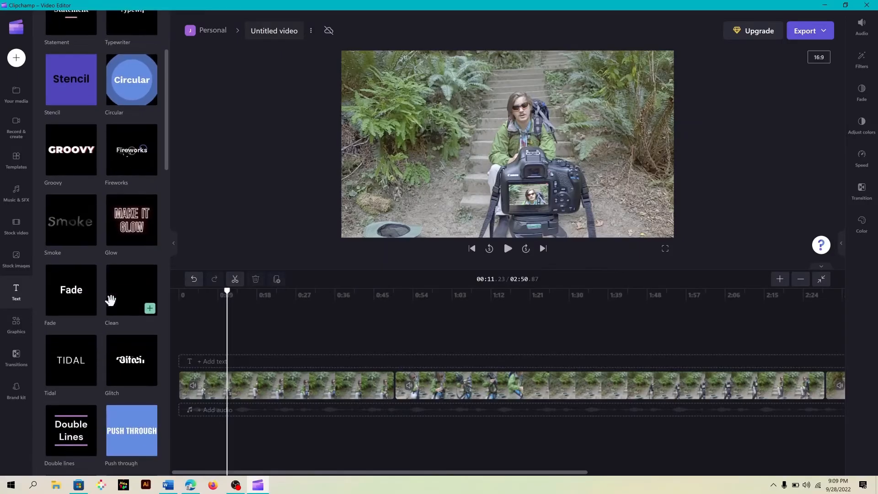
scroll(111, 299, down, 3)
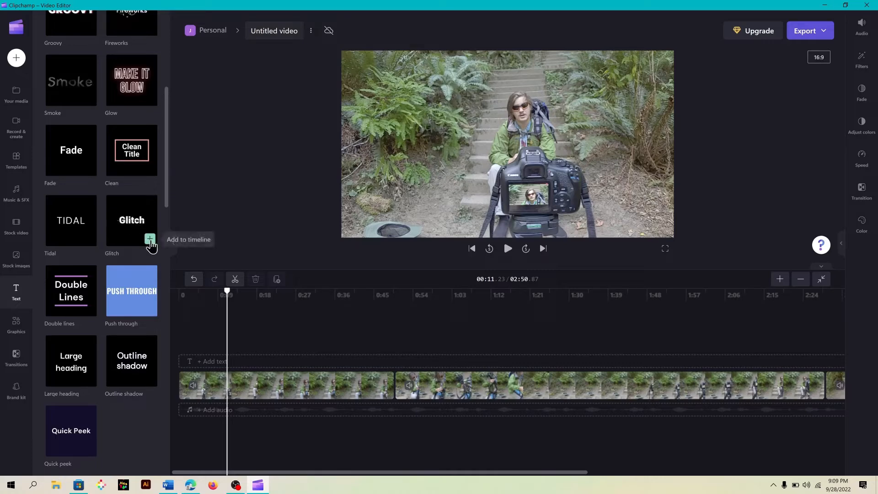
click(150, 239)
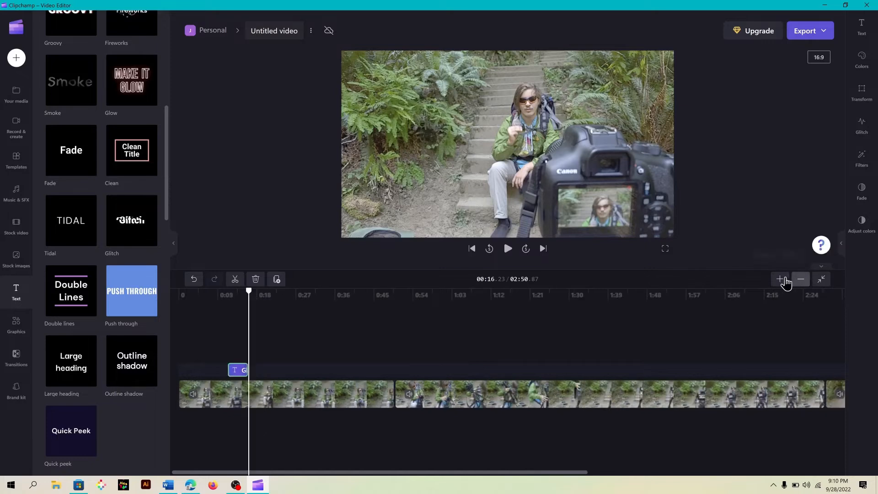
Replace the Glitch title's text with Hiker
click(781, 278)
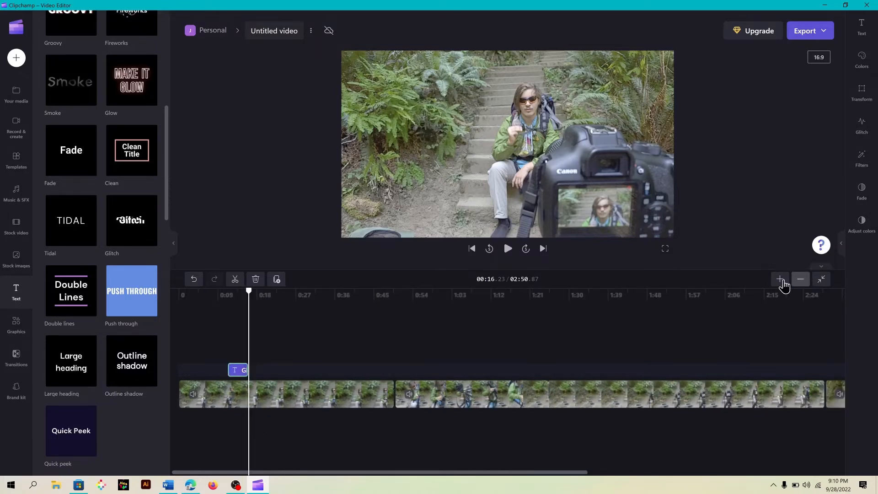
click(780, 279)
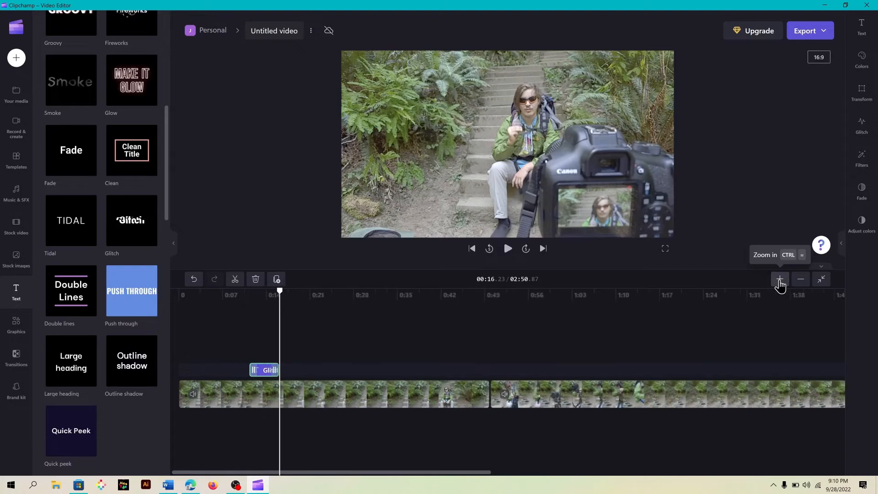
click(779, 279)
click(779, 279)
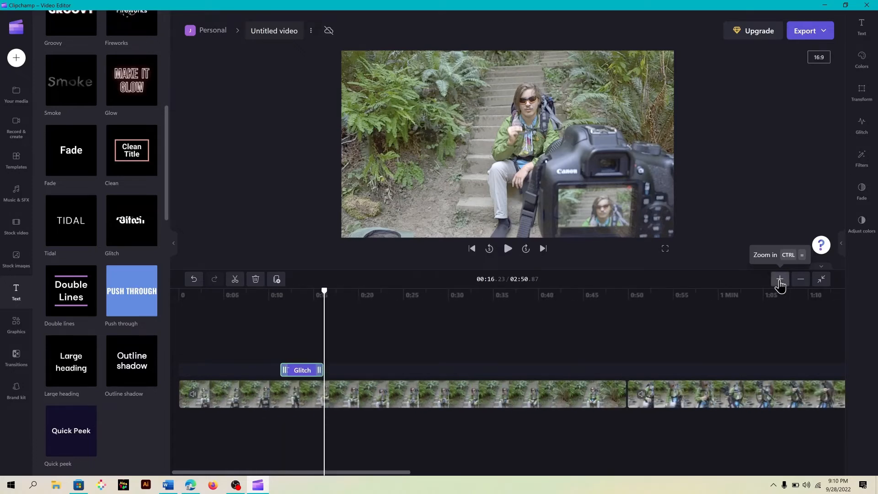
click(780, 279)
click(779, 279)
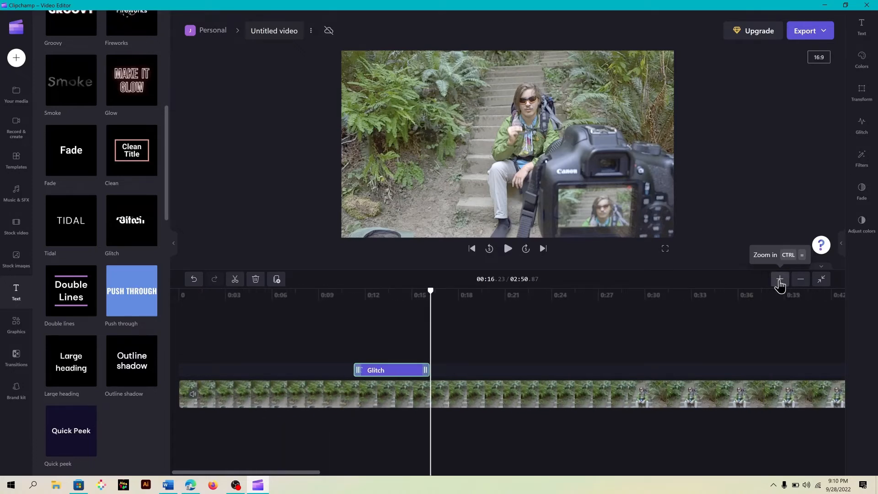
click(779, 279)
click(779, 279)
click(779, 279)
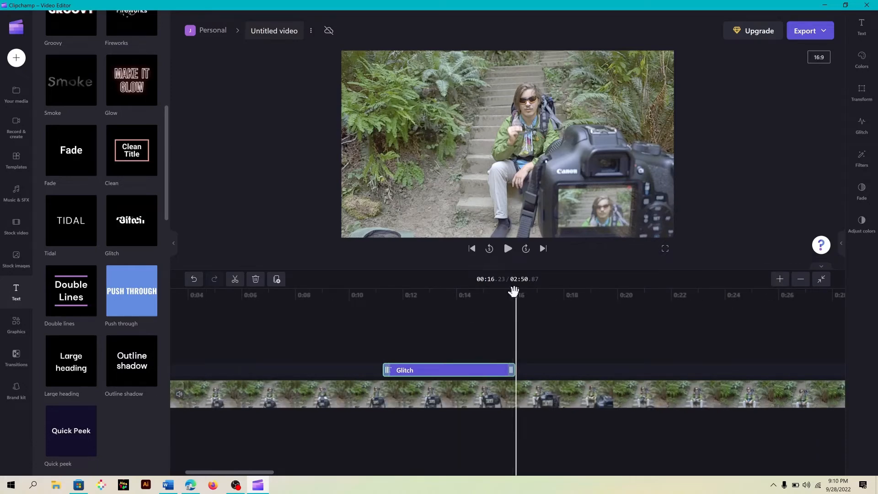
drag(515, 291, 404, 317)
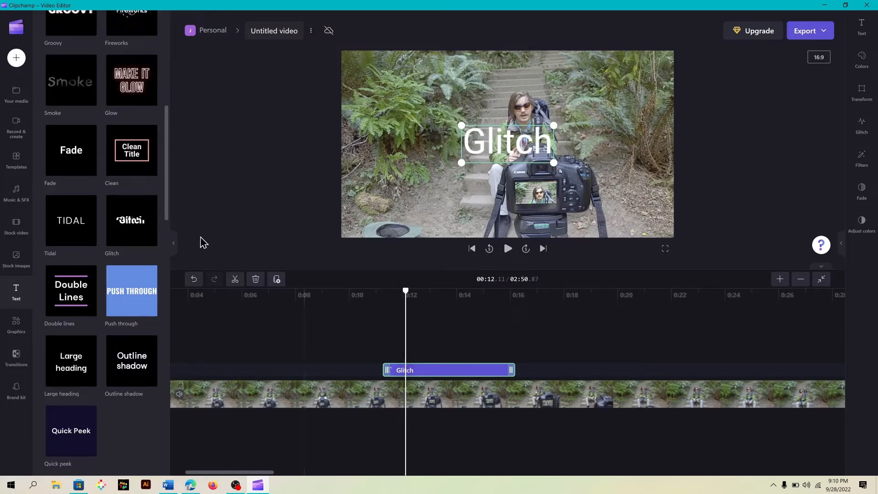
click(174, 247)
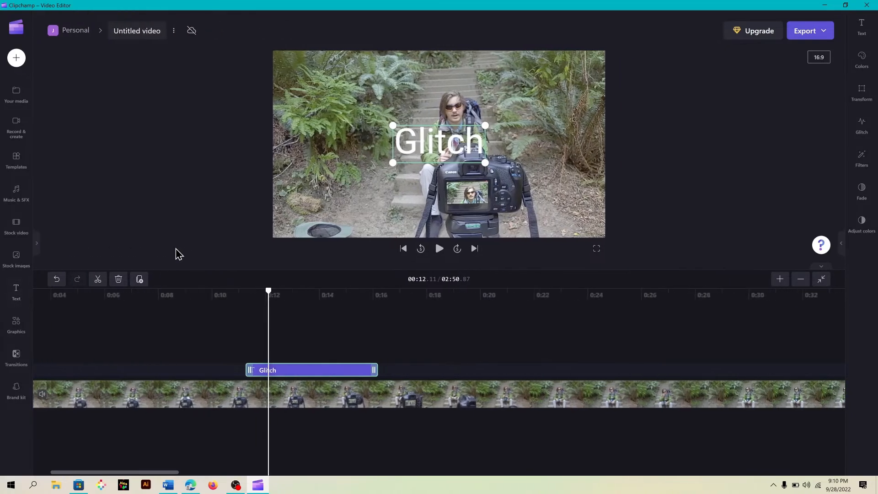
click(282, 375)
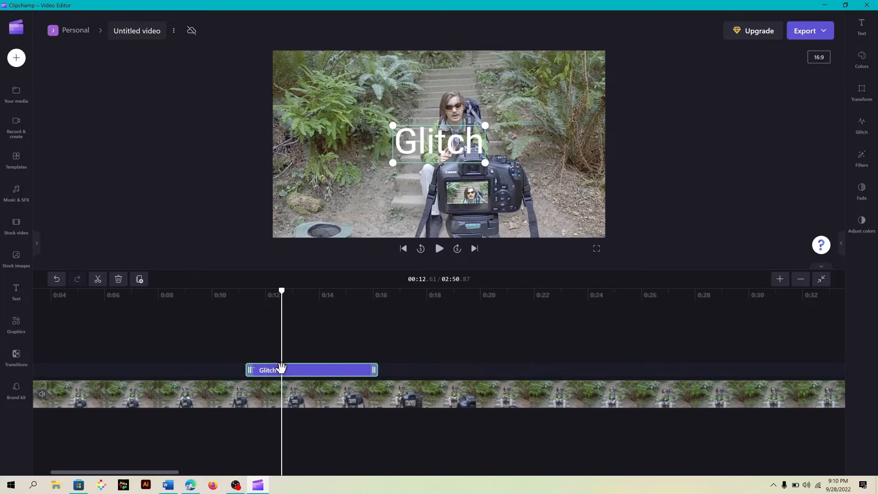
click(320, 368)
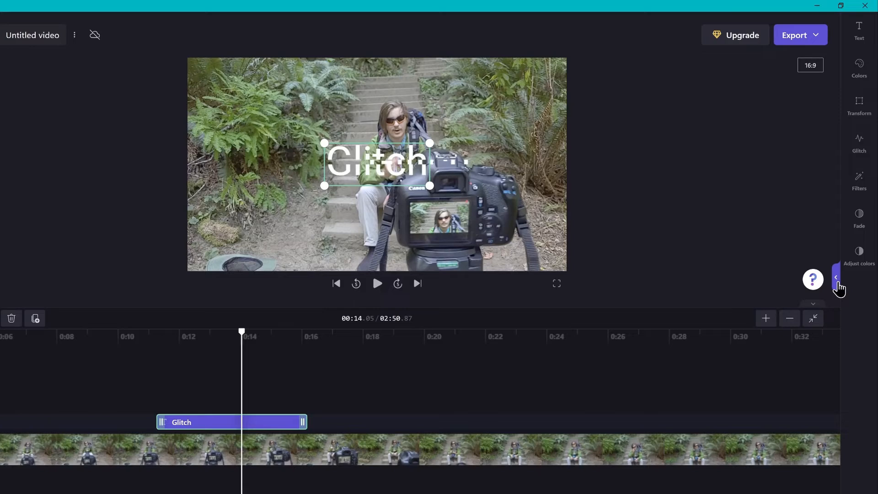
click(838, 285)
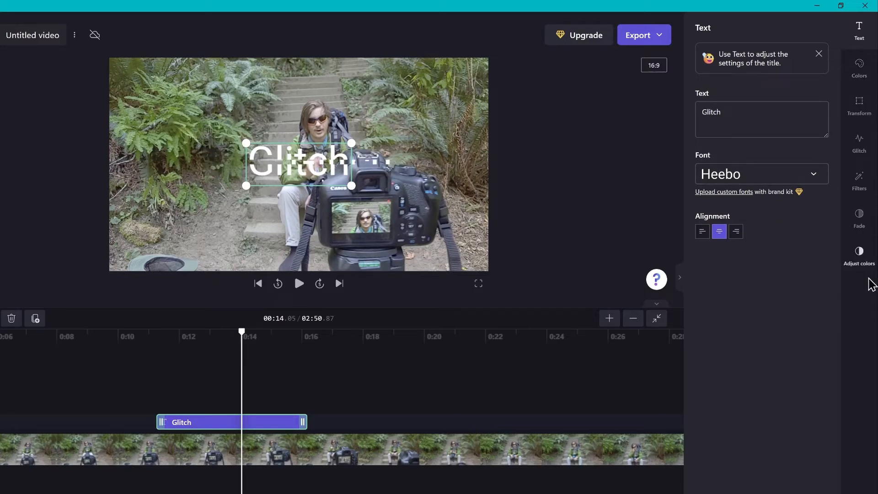
click(741, 121)
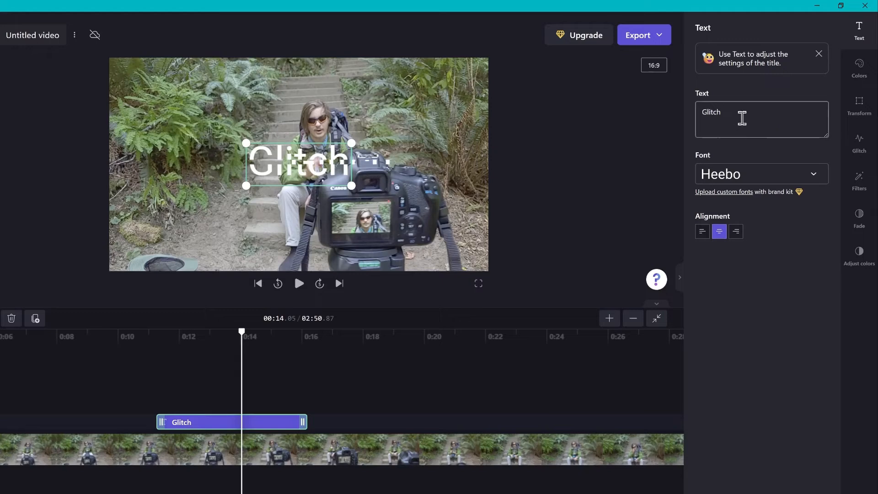
double_click(709, 111)
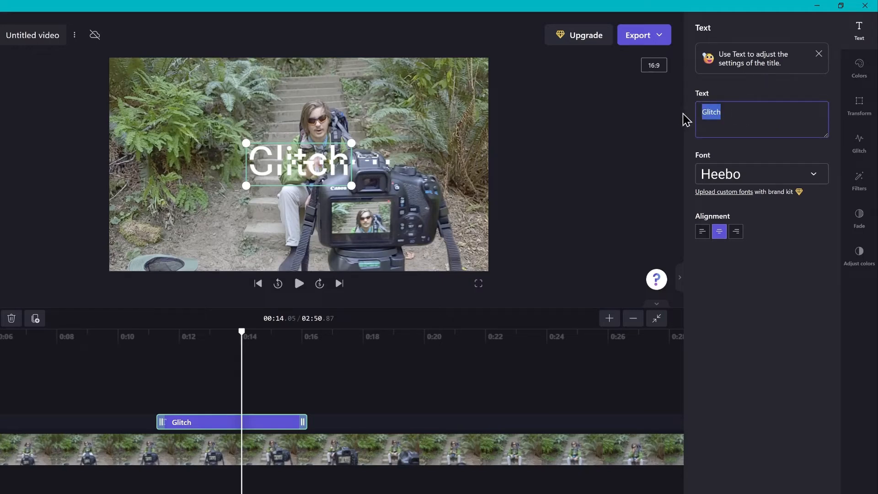
text(The)
key(BackSpace)
key(BackSpace)
key(BackSpace)
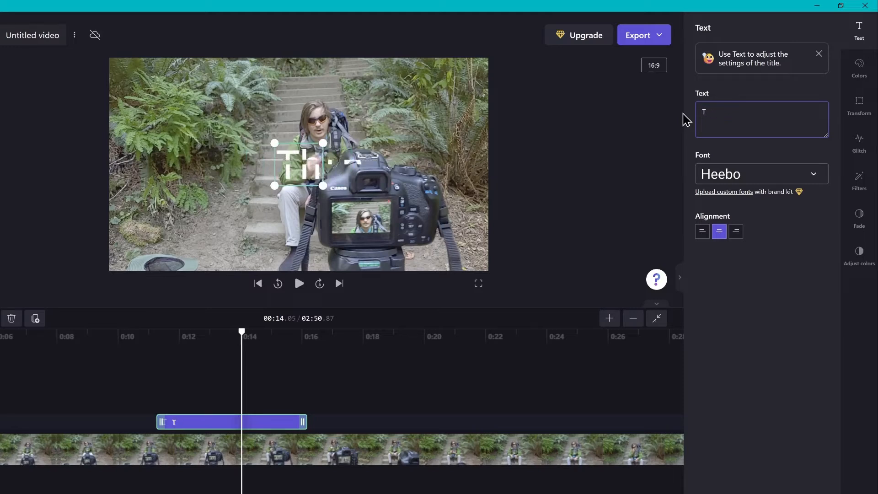
text(Hiker)
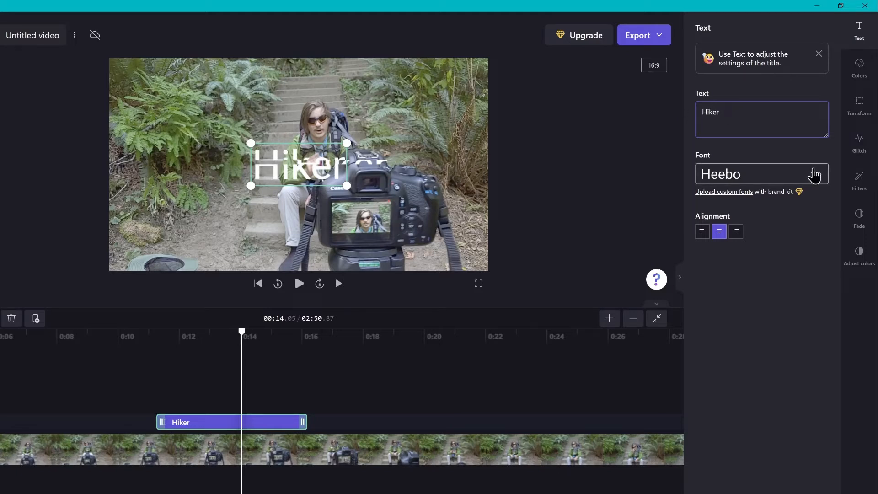
Change the title's font to Righteous
click(818, 176)
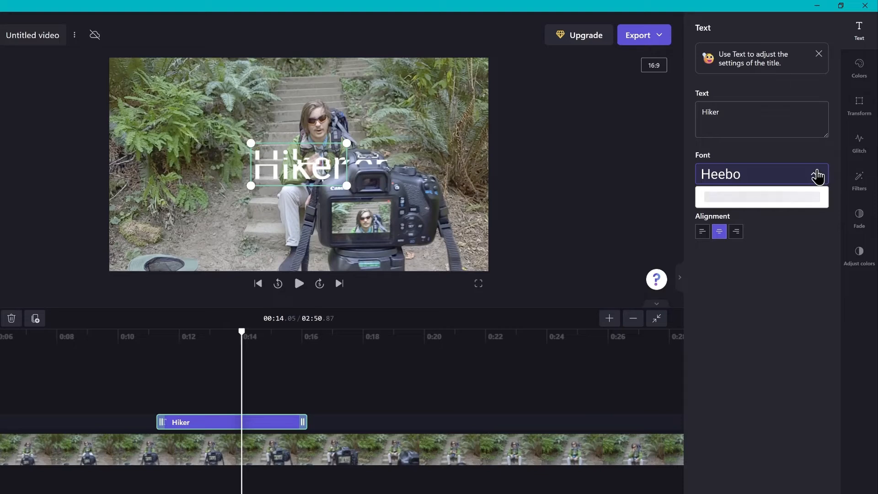
scroll(770, 307, down, 1)
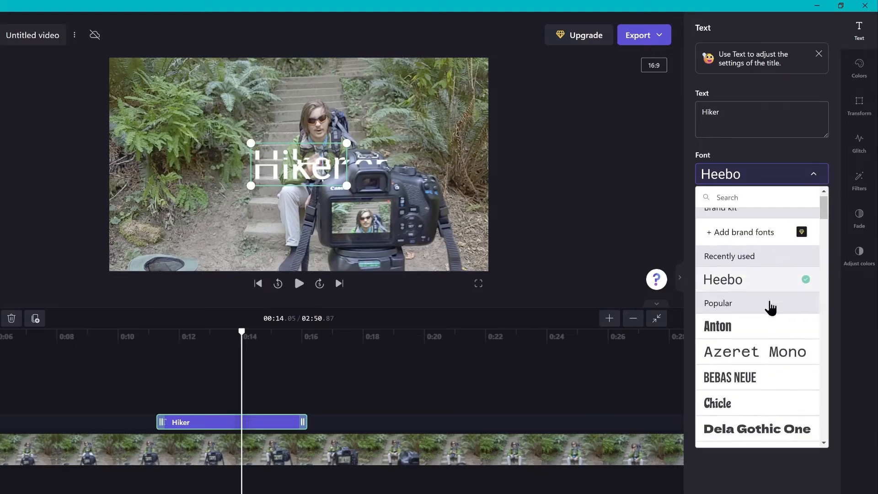
scroll(770, 307, down, 5)
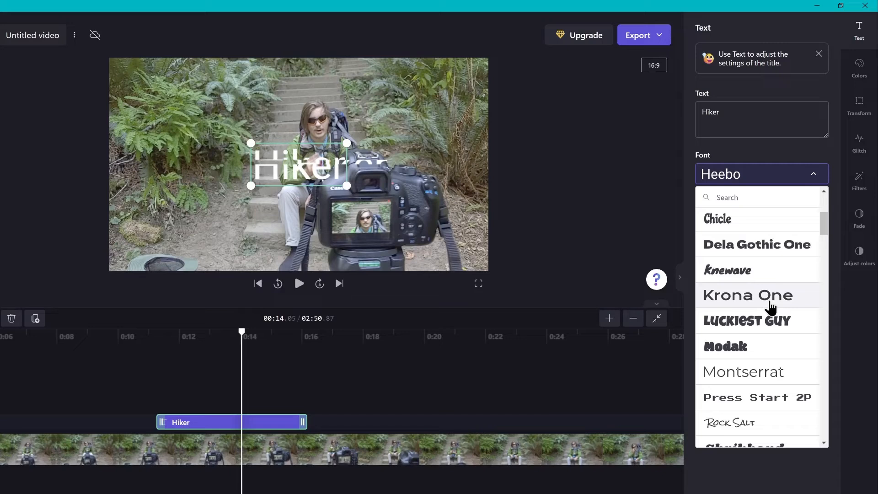
scroll(746, 344, down, 3)
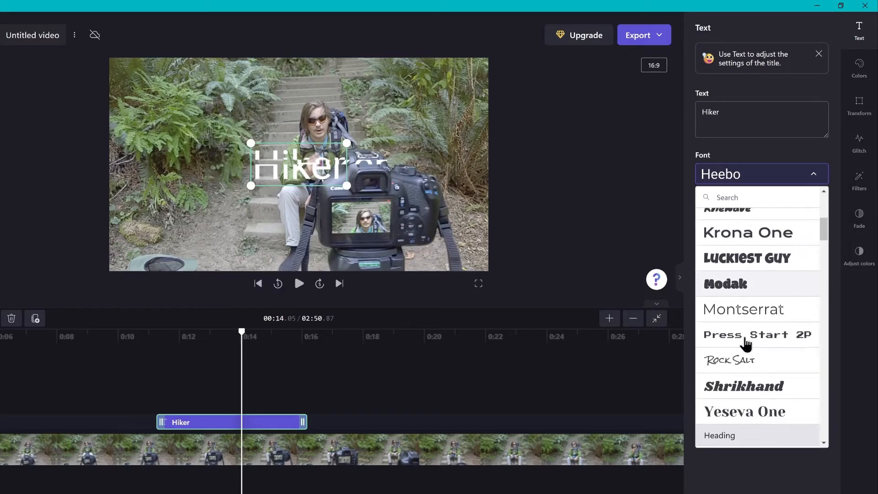
scroll(747, 344, down, 8)
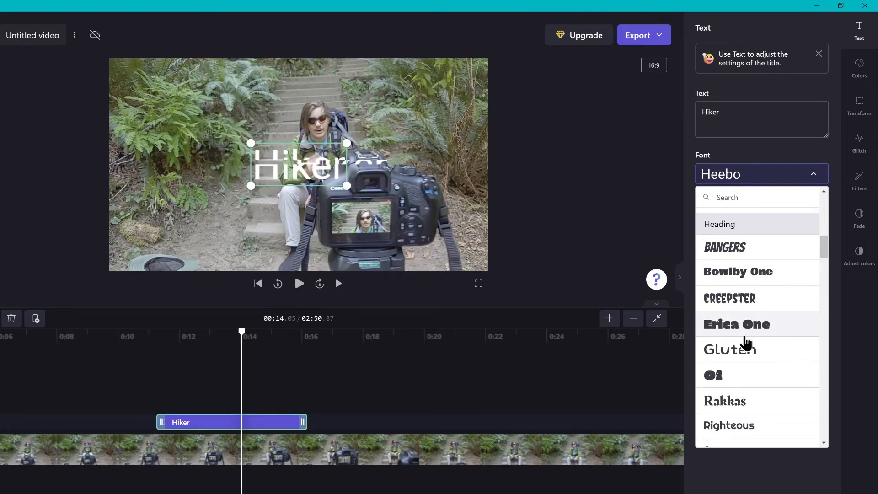
scroll(746, 341, down, 6)
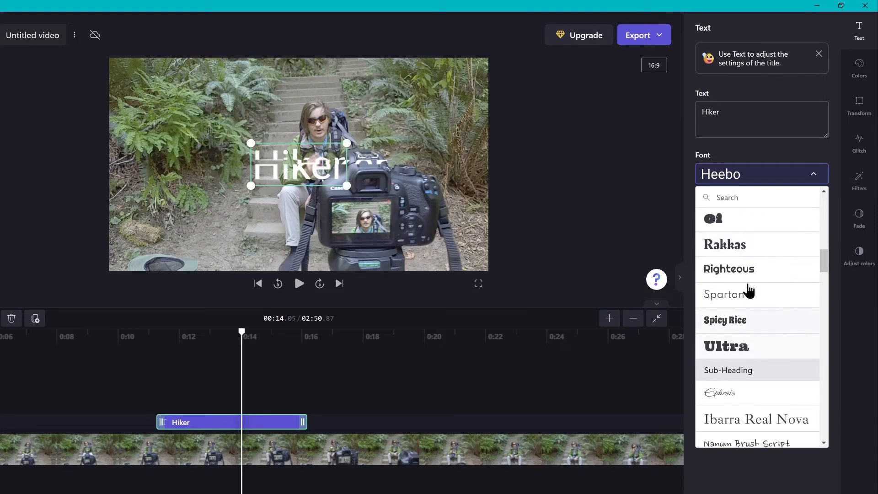
click(748, 268)
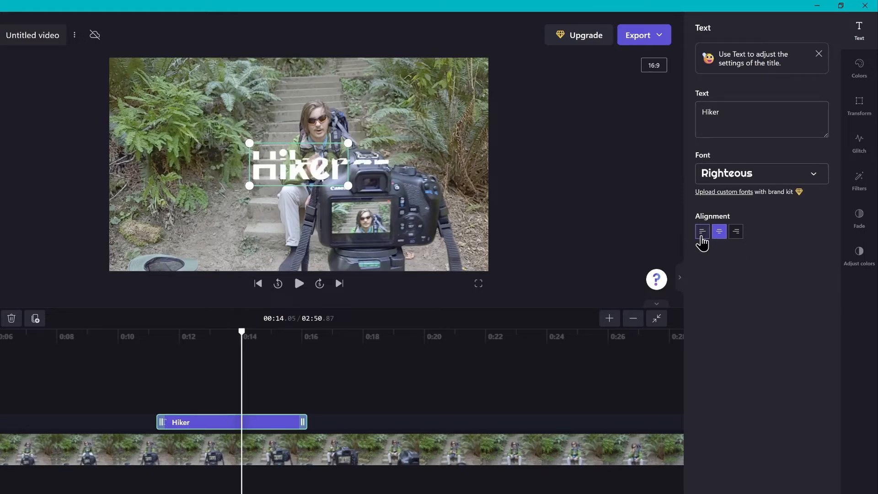
click(702, 235)
click(734, 235)
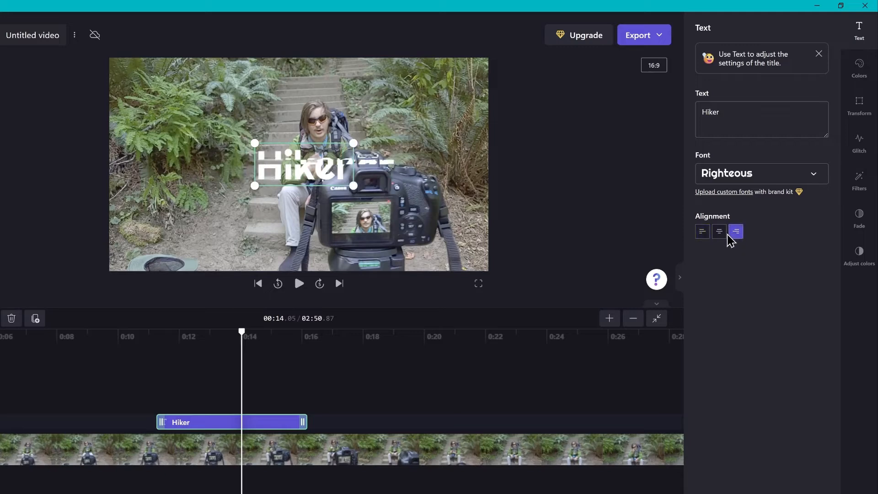
click(721, 237)
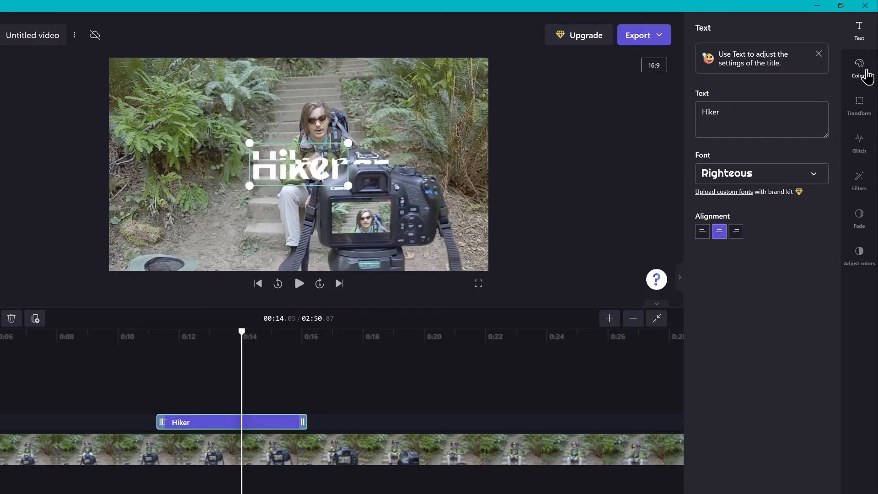
Set the title's background colour to dark grey #242424
click(866, 73)
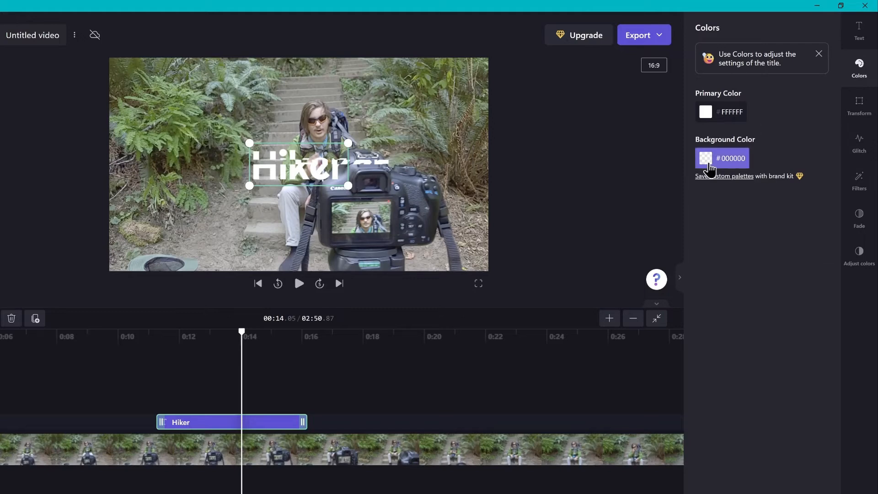
click(709, 169)
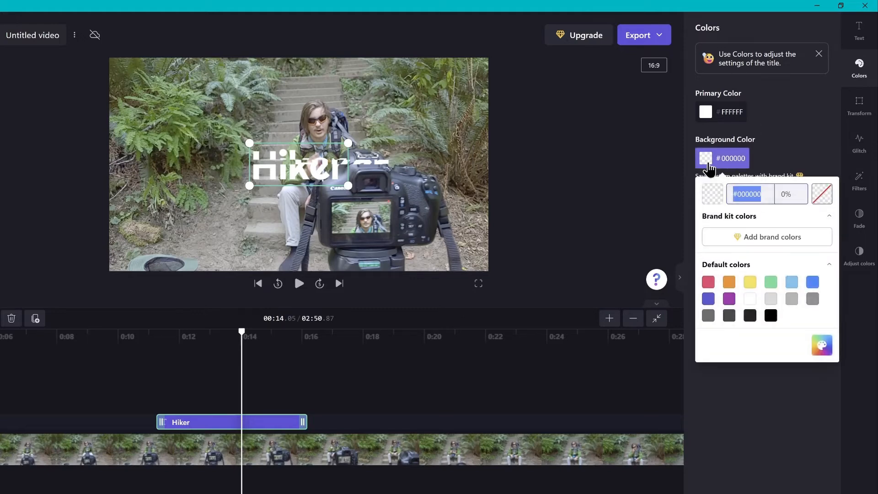
click(792, 301)
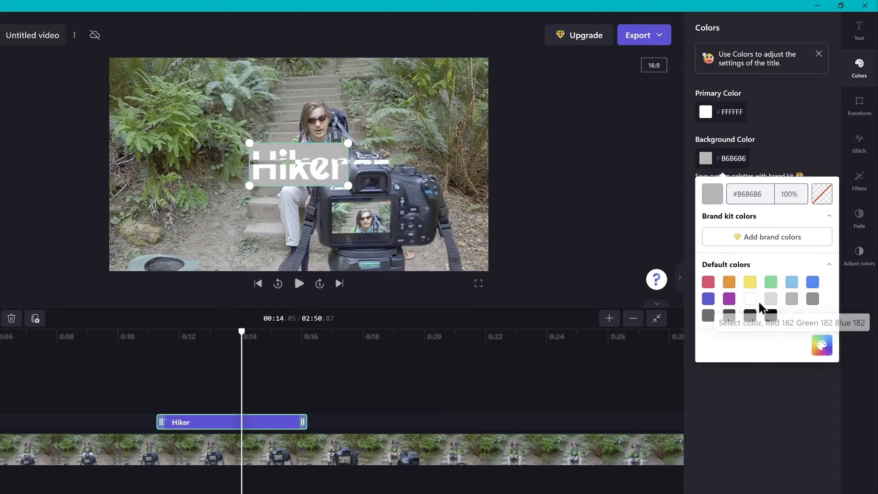
click(748, 318)
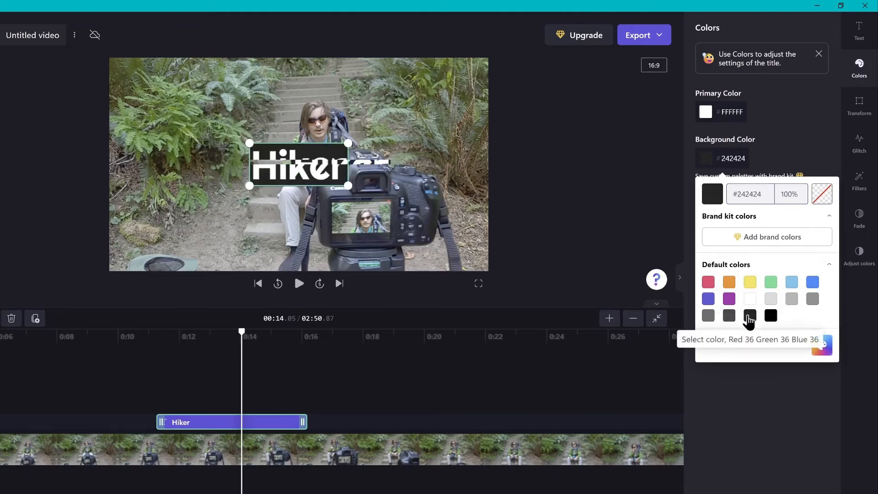
click(794, 146)
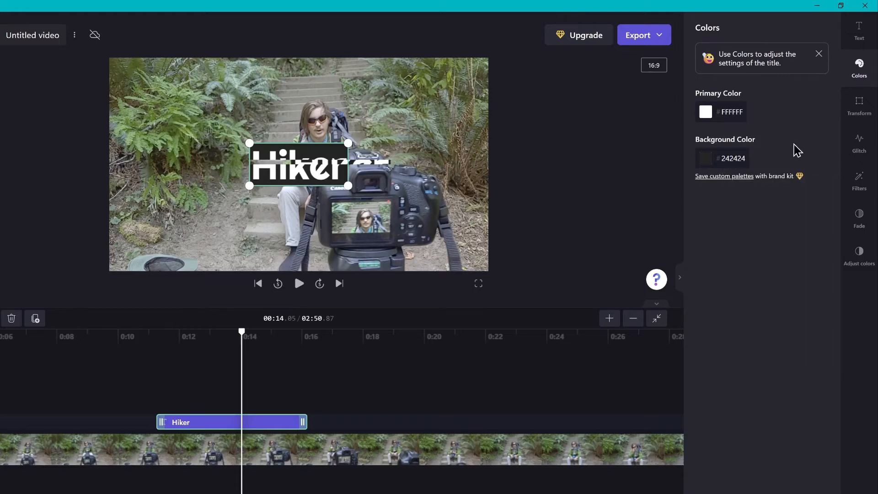
Lower the title's glitch amount and speed slightly
click(859, 145)
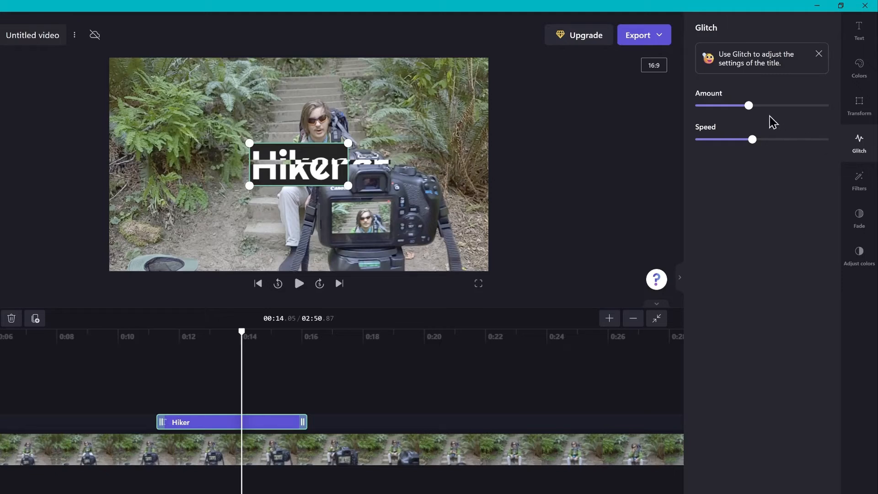
drag(748, 106, 735, 106)
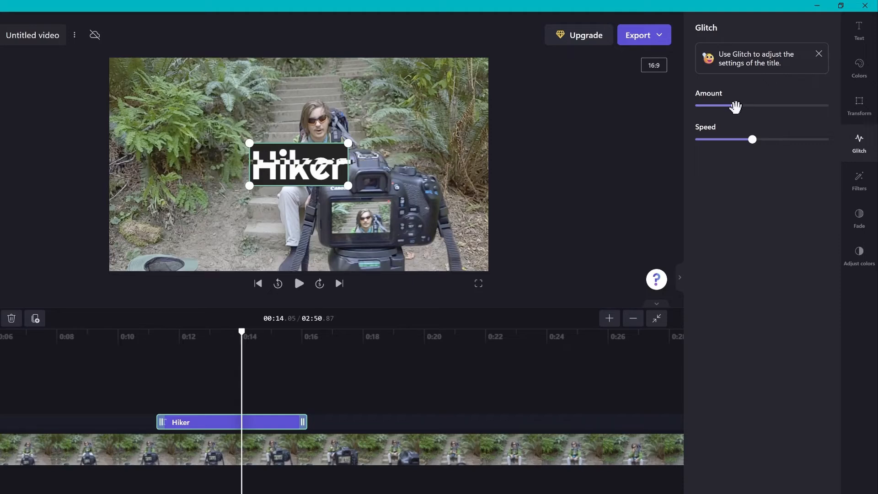
drag(750, 140, 737, 140)
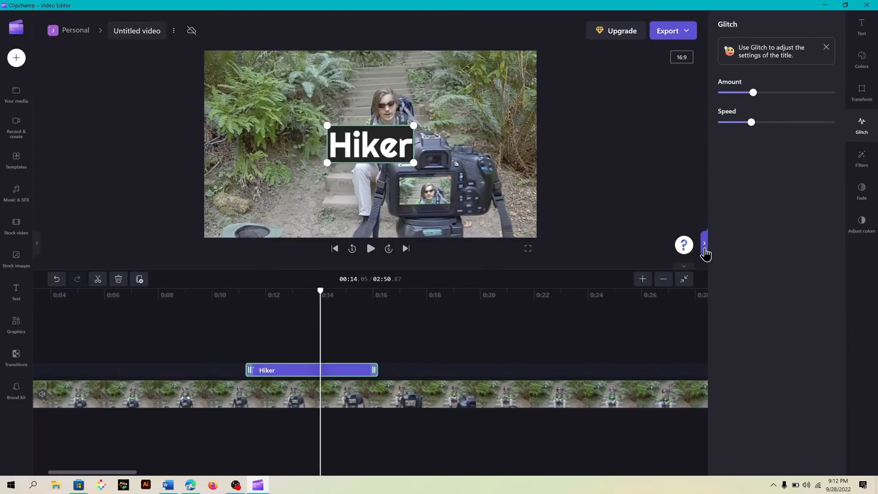
Move the Hiker title clip to the start of the timeline and return the playhead to the beginning
click(704, 251)
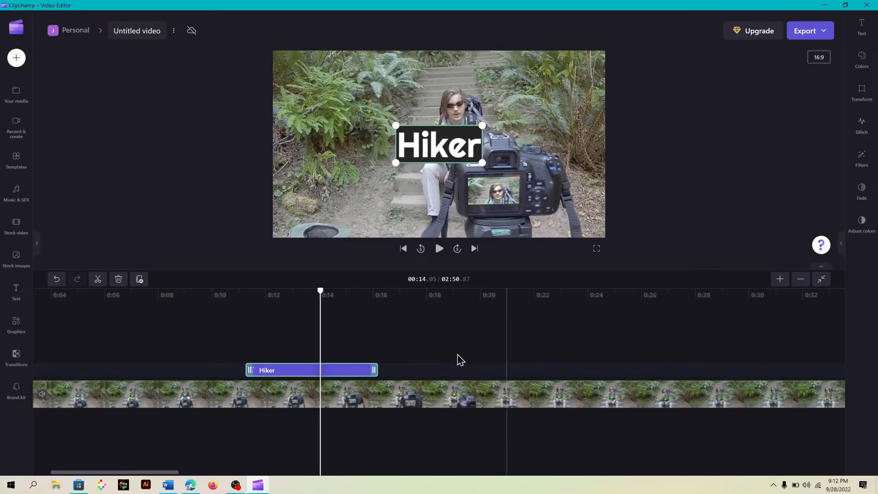
click(821, 279)
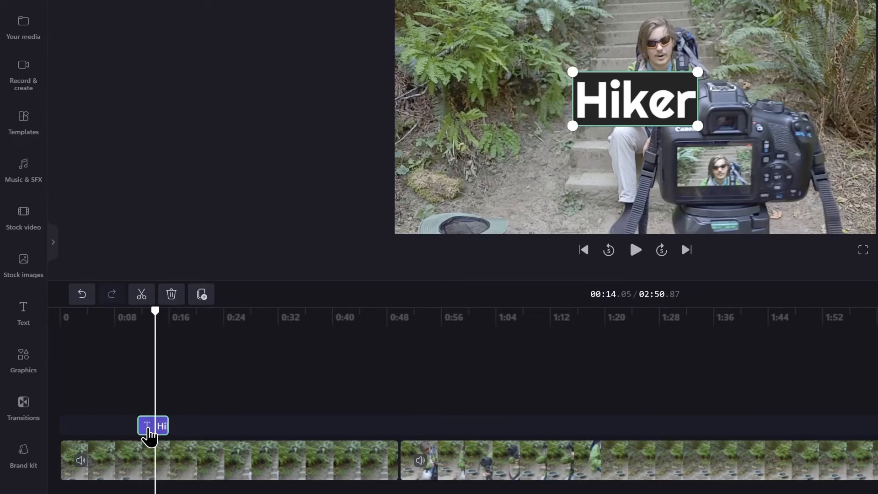
drag(149, 432, 64, 430)
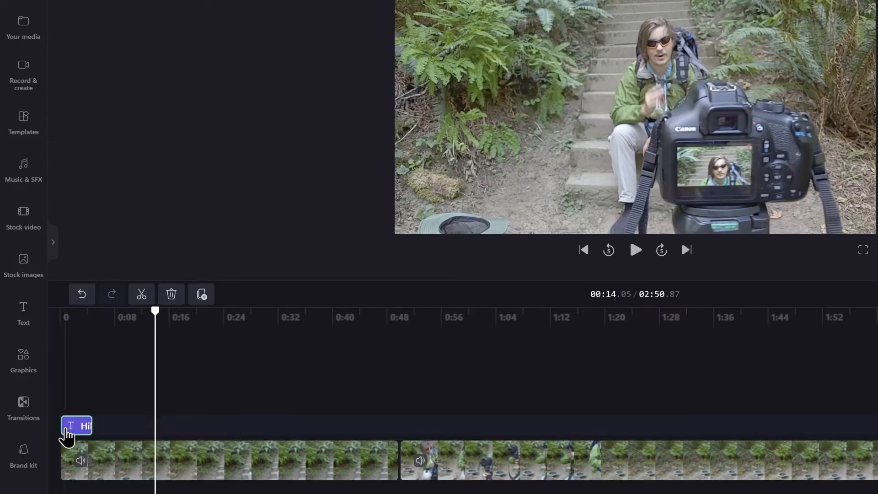
click(583, 250)
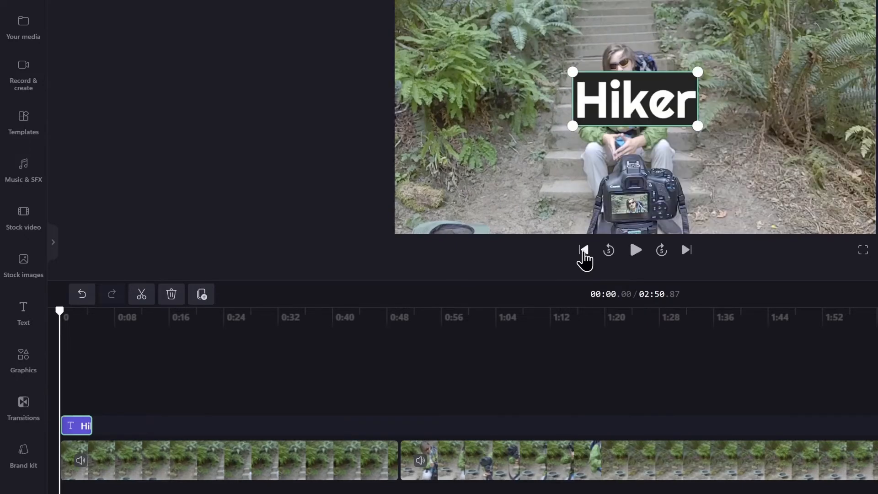
Play and pause the preview of the edited video
click(635, 251)
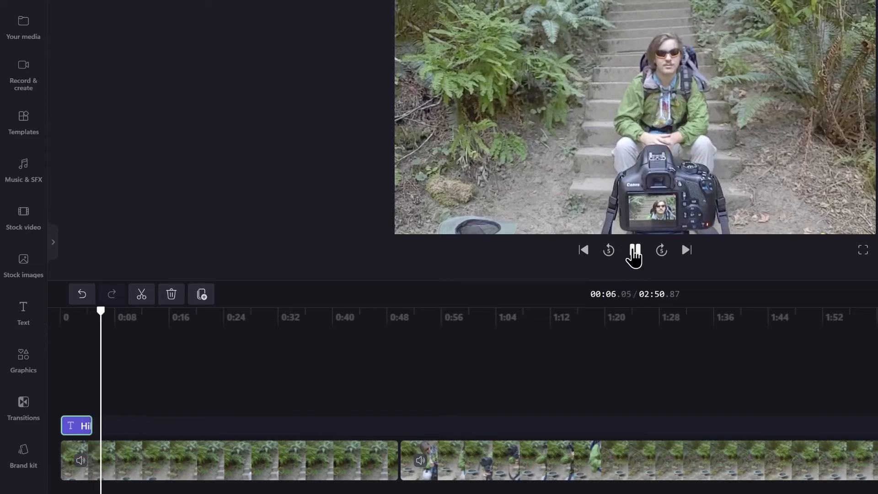
click(634, 250)
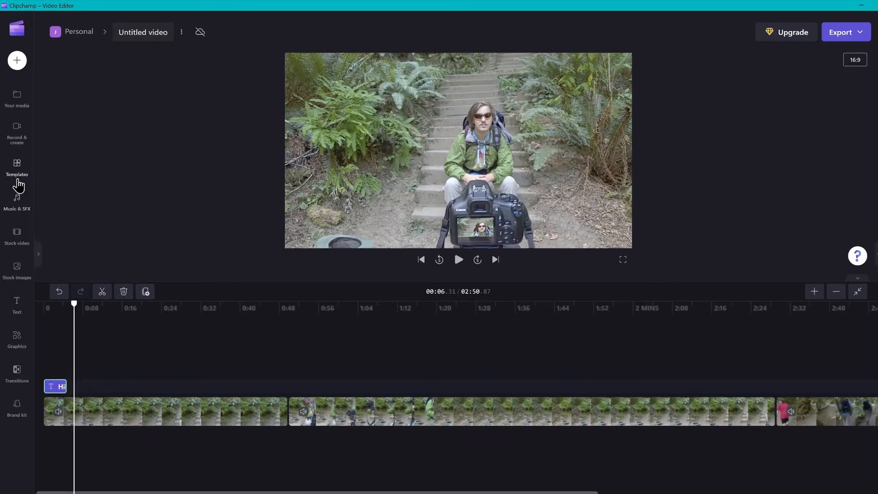
Browse the music library and add the Autumn Dunes track to the timeline
click(24, 210)
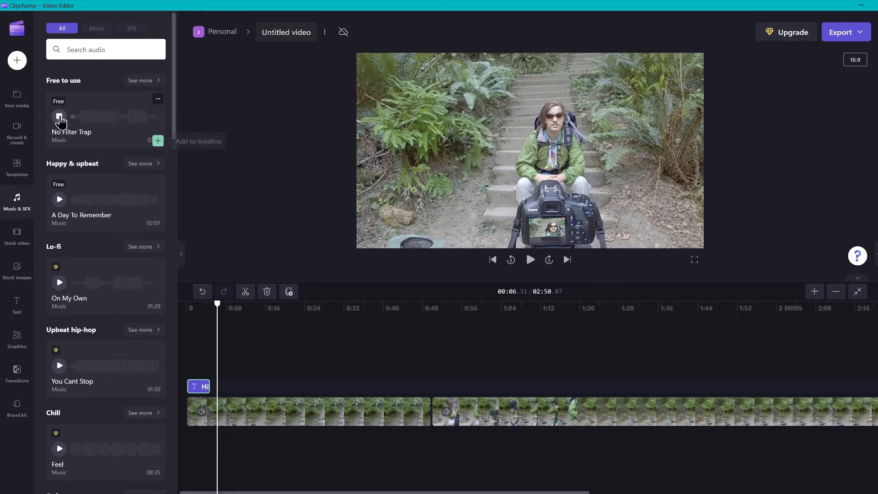
click(60, 116)
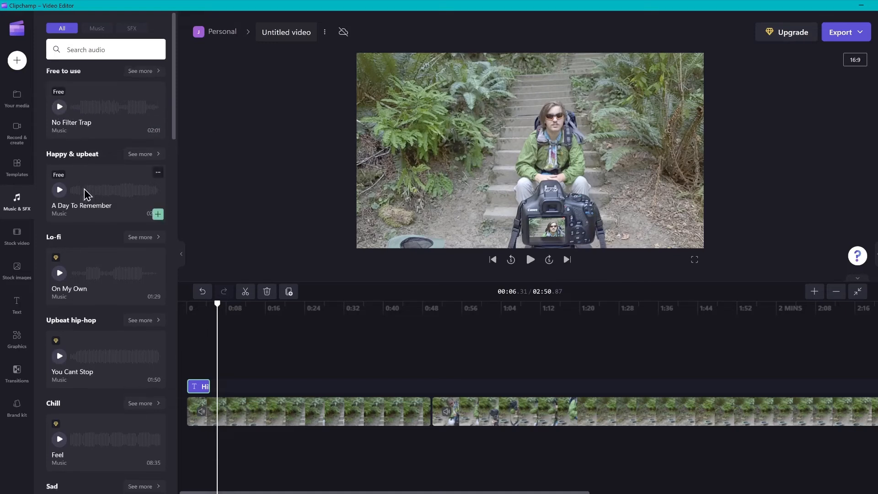
scroll(87, 192, down, 3)
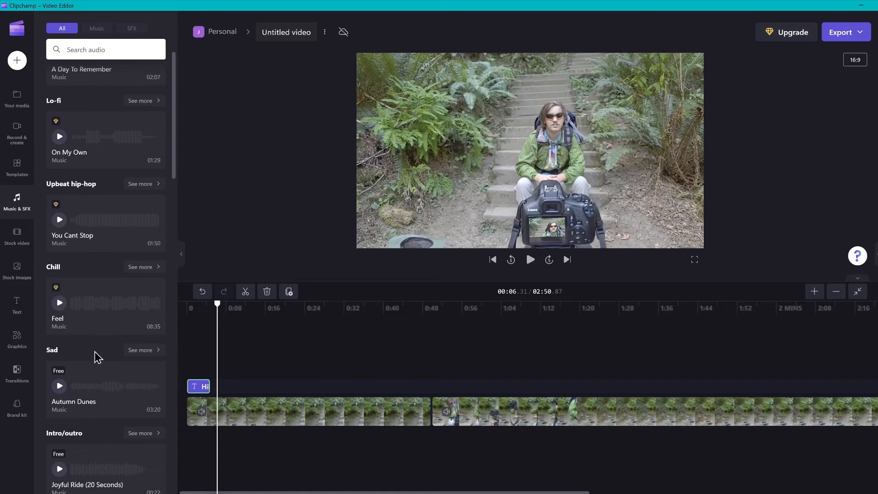
scroll(89, 366, down, 3)
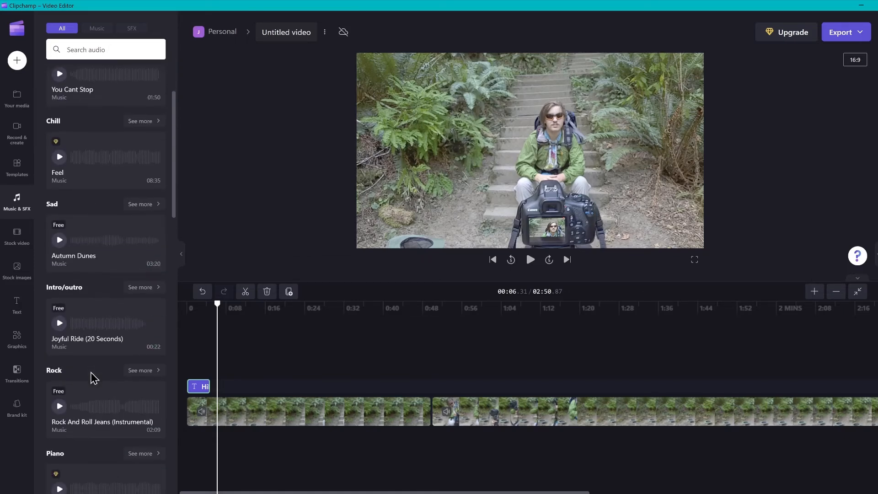
scroll(93, 377, down, 2)
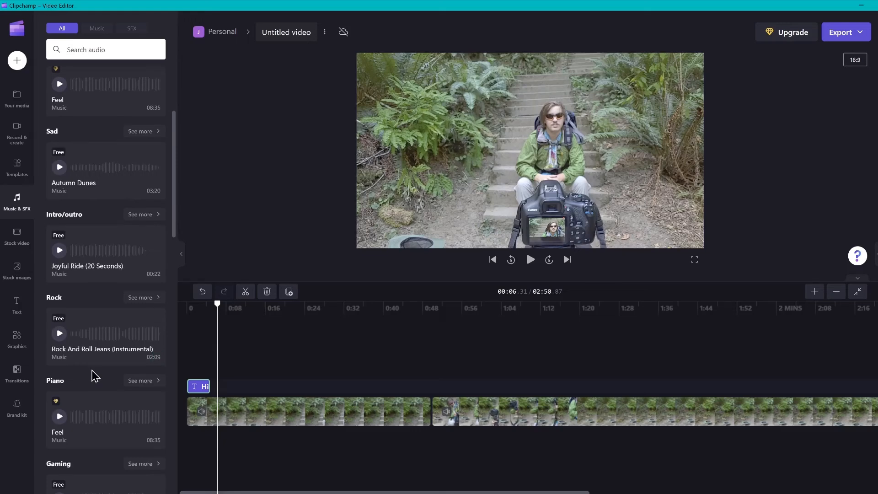
scroll(92, 364, down, 5)
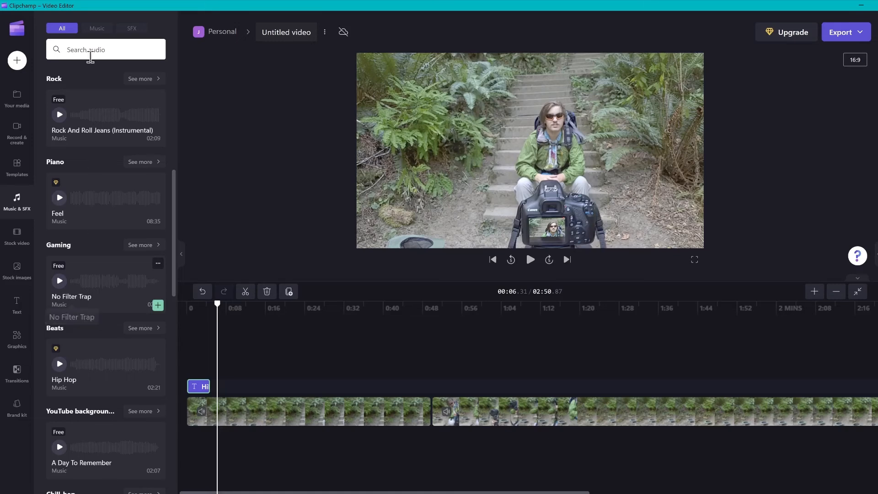
click(98, 30)
drag(101, 286, 104, 289)
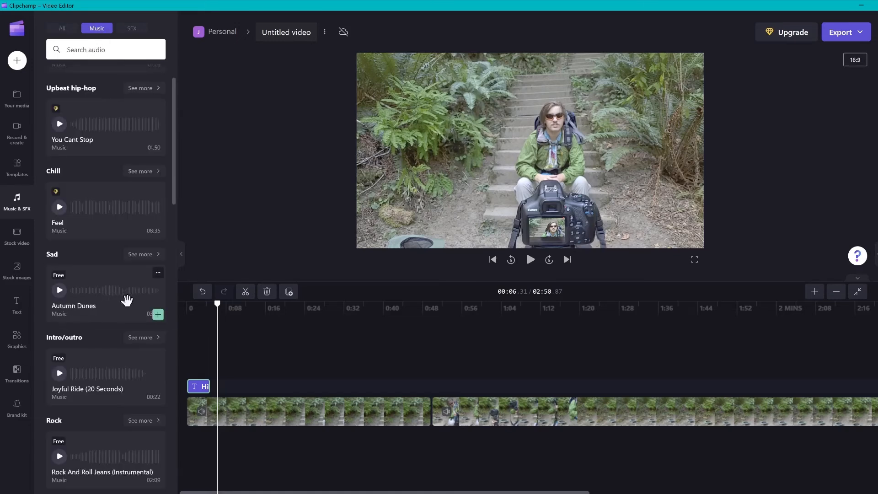
click(157, 315)
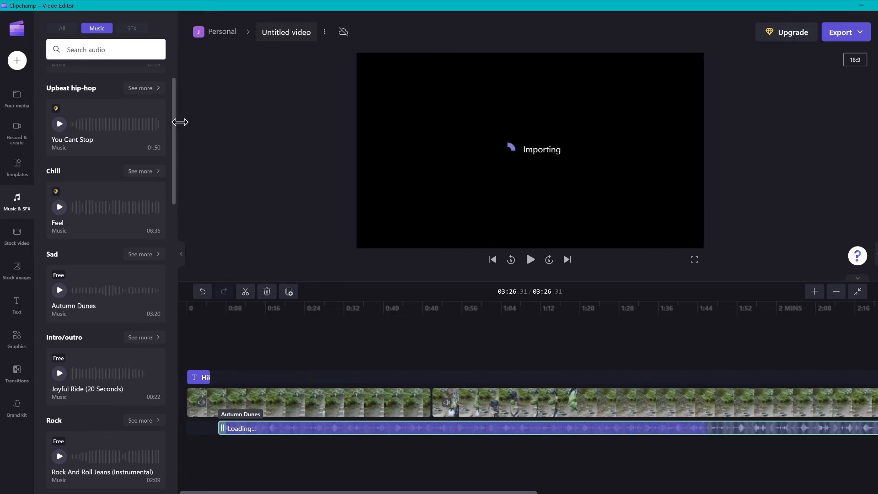
Move the Autumn Dunes audio clip to the start of the timeline and return the playhead to the beginning
click(184, 254)
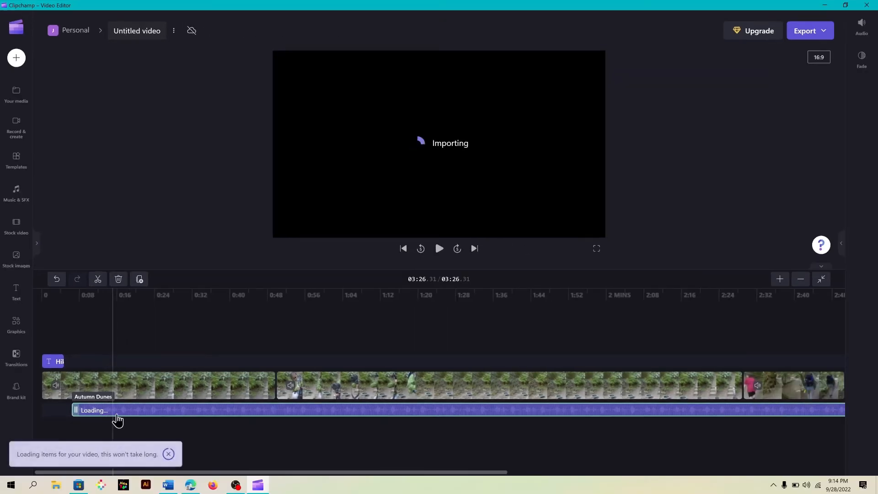
drag(111, 411, 96, 413)
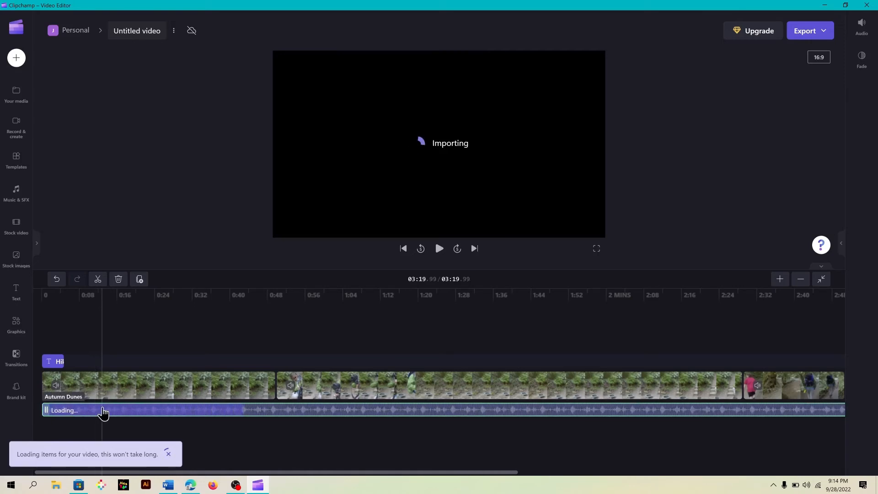
click(404, 249)
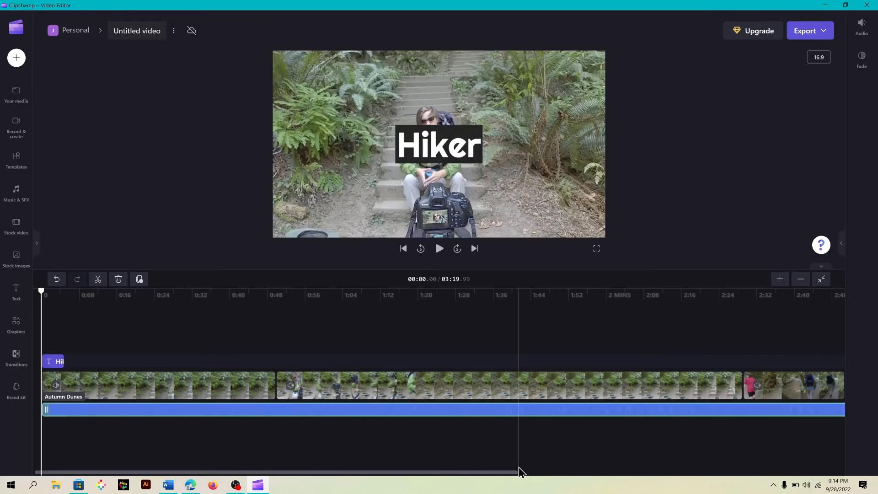
Play and pause the preview to hear the added music
click(438, 248)
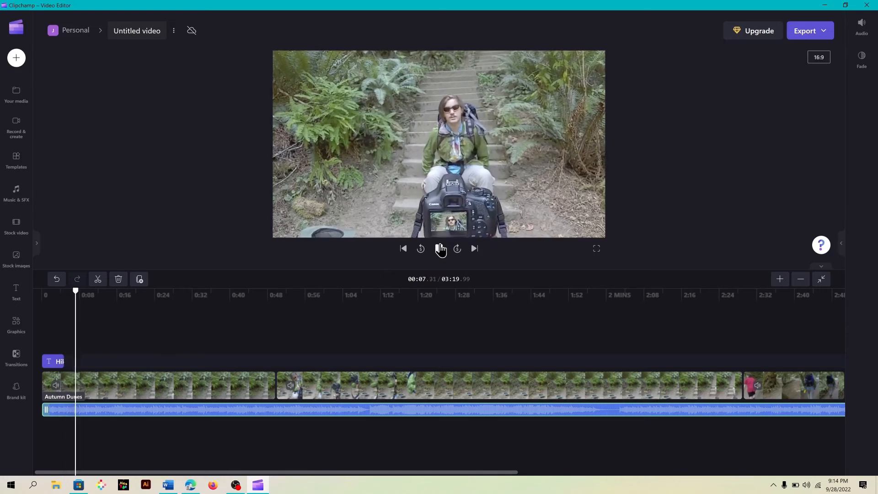
click(439, 249)
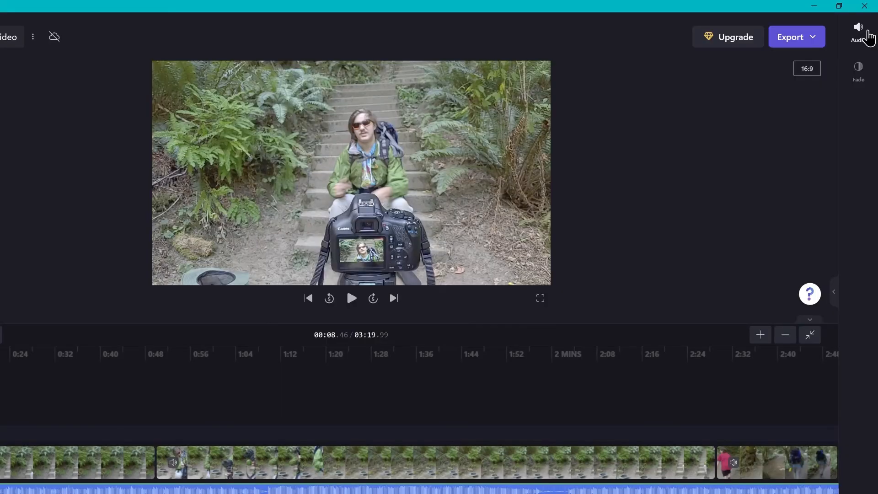
Lower the music track's volume to 47%
click(867, 36)
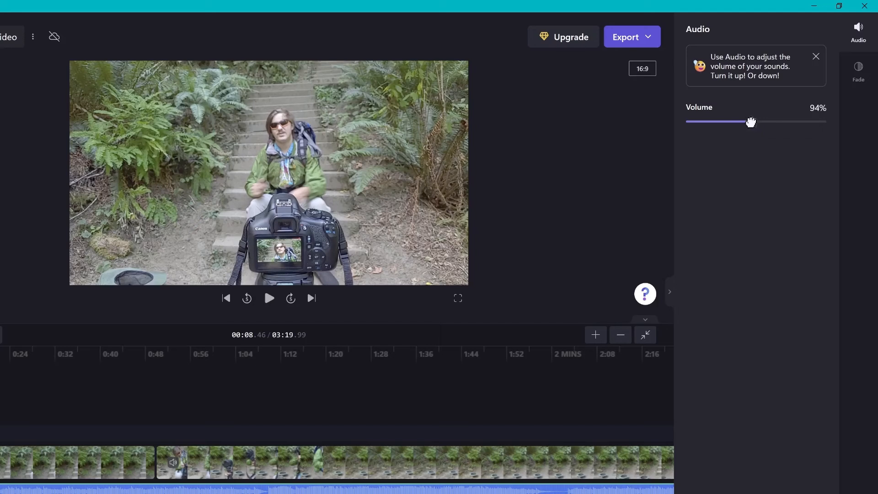
drag(747, 122, 733, 125)
drag(723, 124, 719, 124)
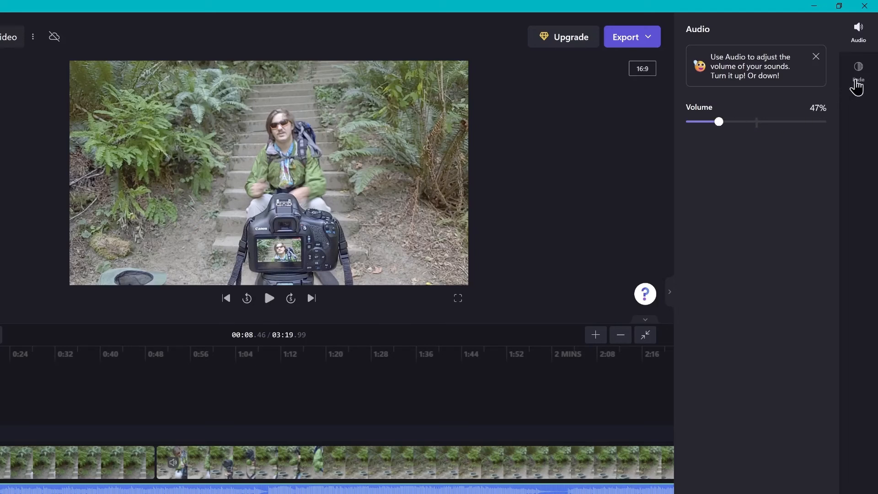
Set the music track's fade-in to 0.6 s
click(854, 81)
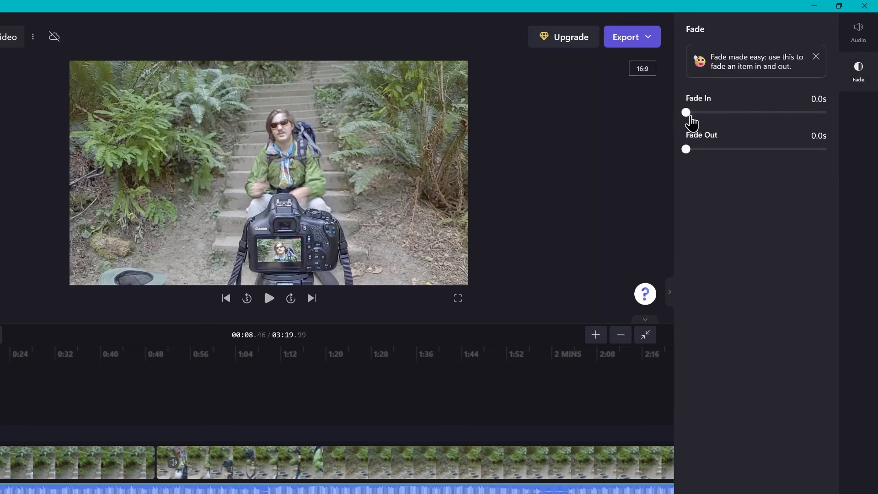
drag(685, 112, 728, 112)
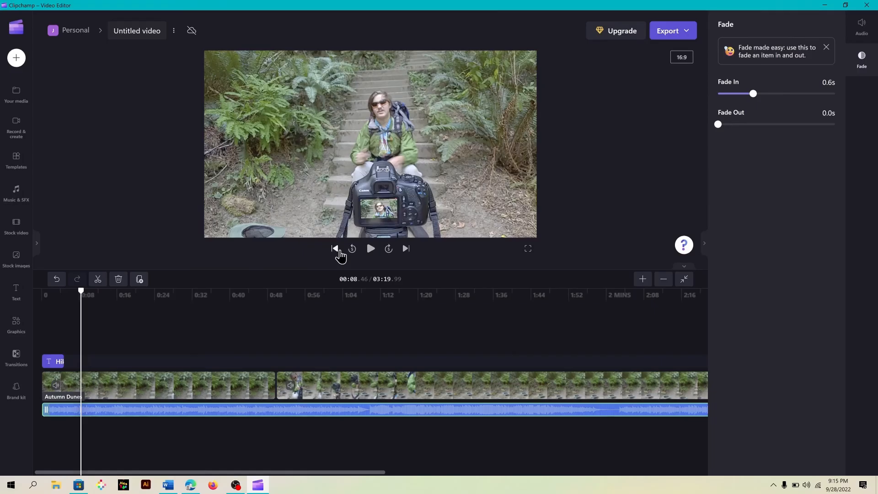
Preview the beginning of the video with the music from the start and collapse the properties panel
click(231, 302)
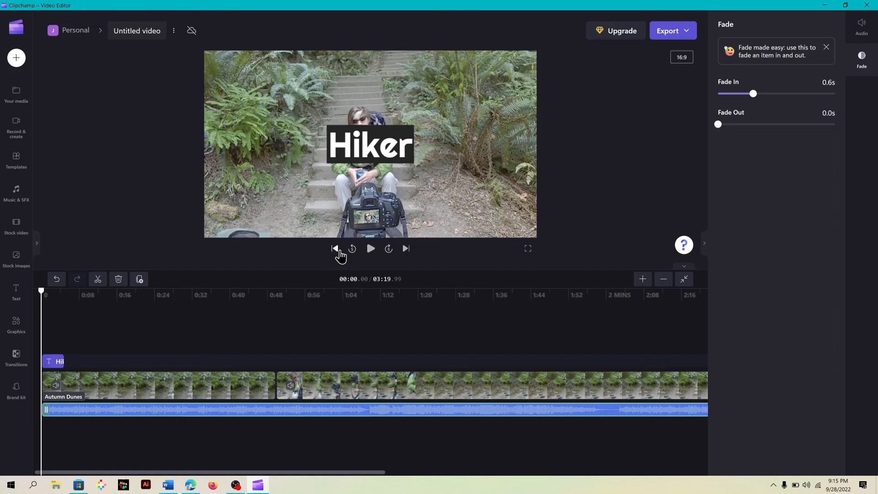
click(370, 249)
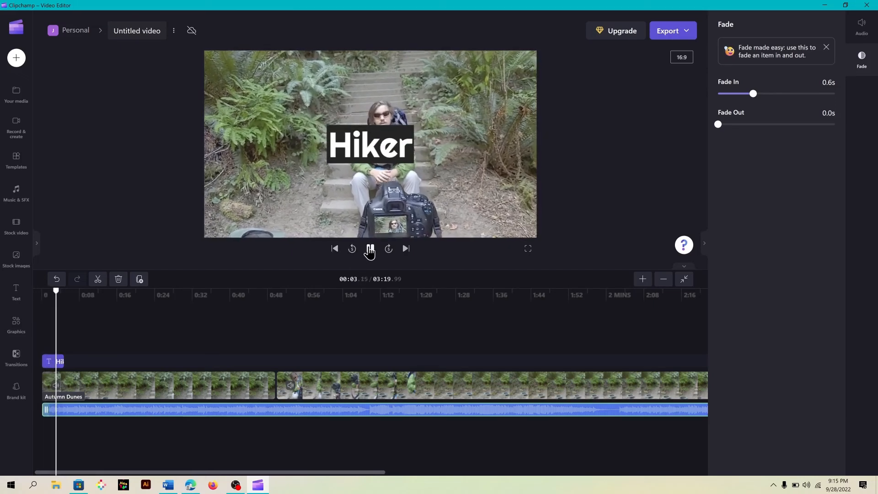
click(370, 249)
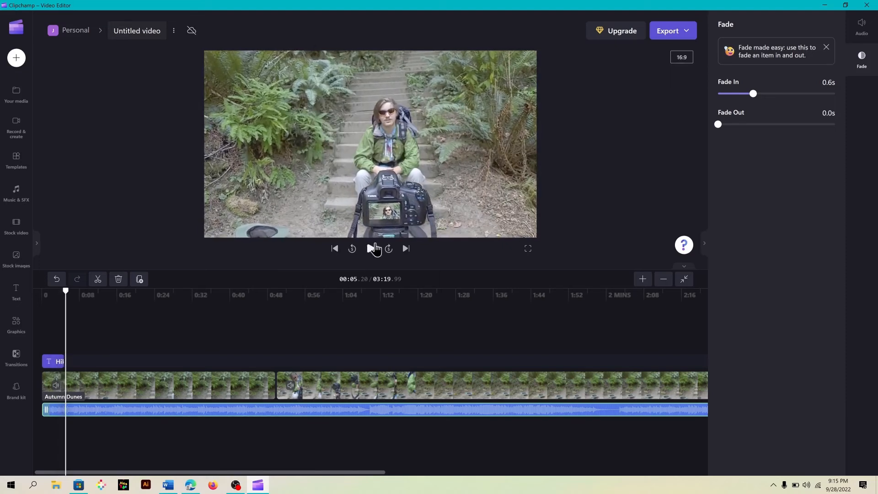
click(704, 247)
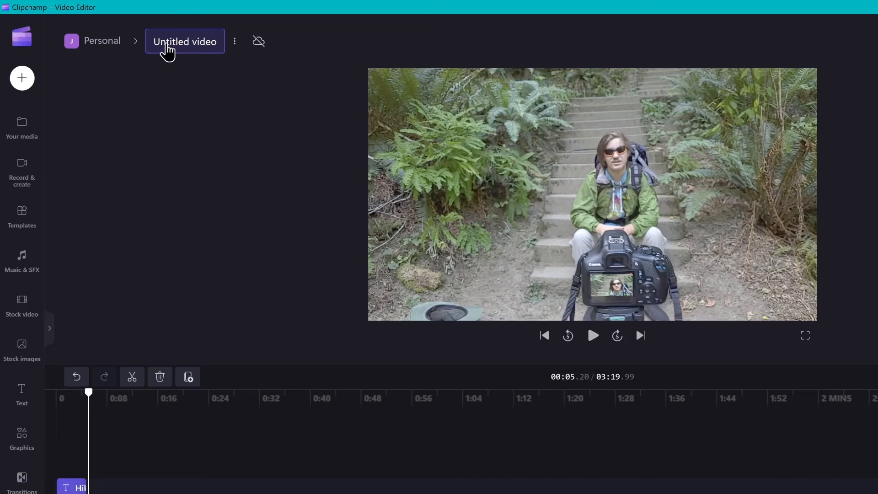
Rename the project to Hiker
click(167, 45)
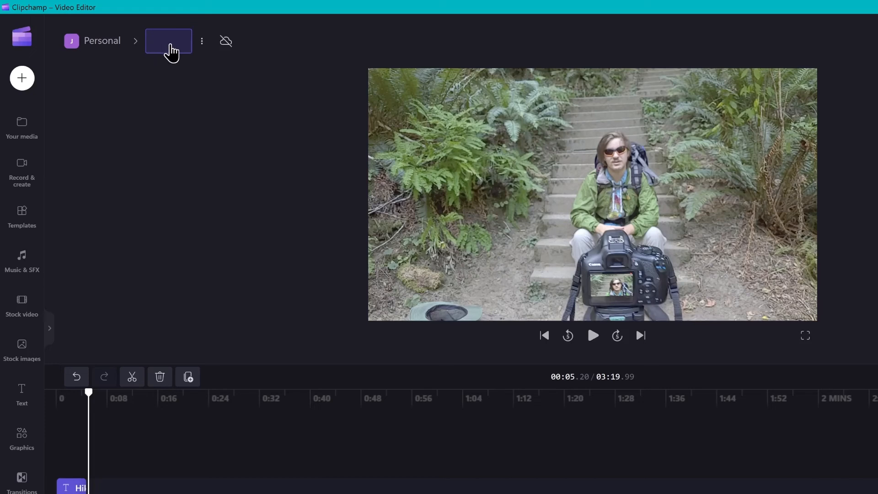
text(Hiker)
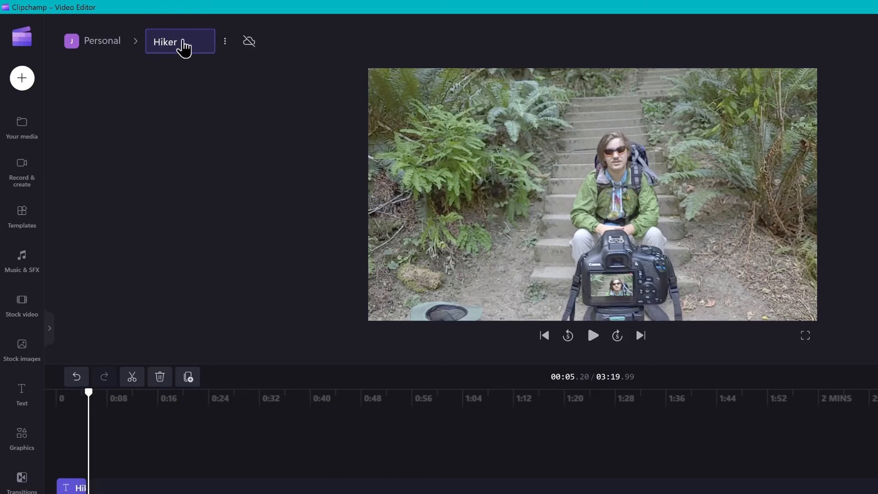
click(269, 135)
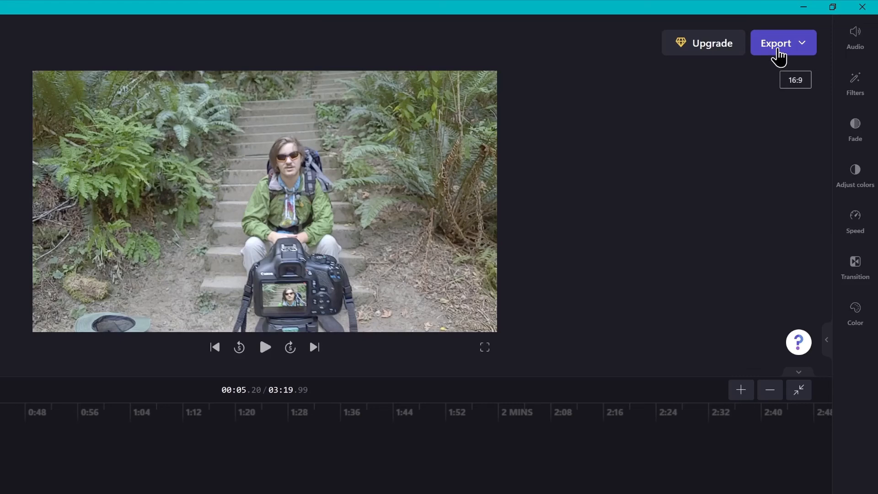
Export the video at 1080p quality
click(779, 54)
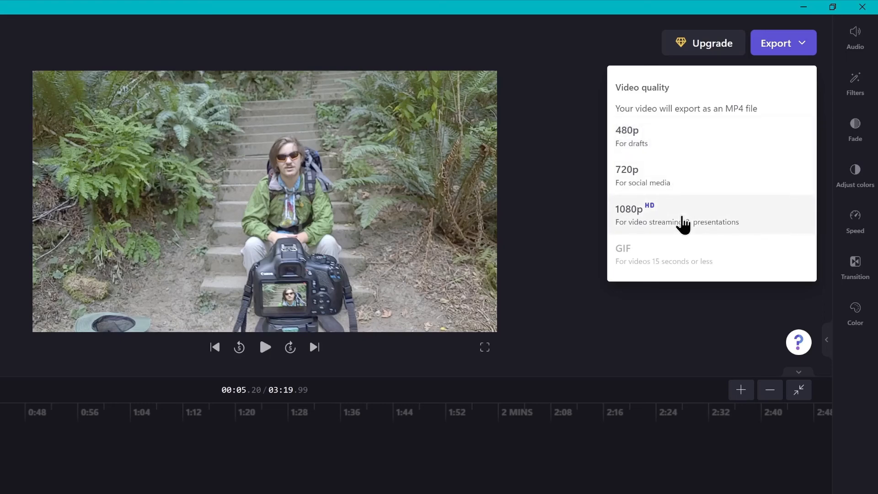
click(682, 224)
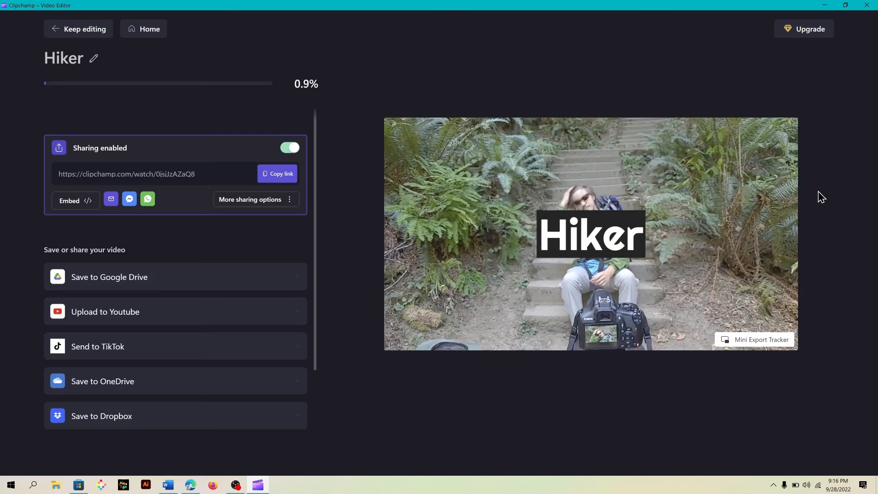
Turn off link sharing and show the downloaded Hiker.mp4 file in its folder
click(290, 150)
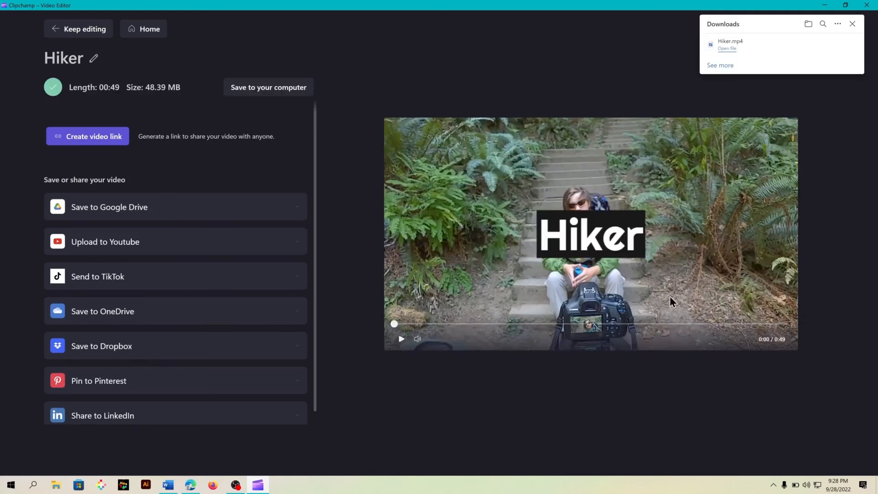
click(825, 47)
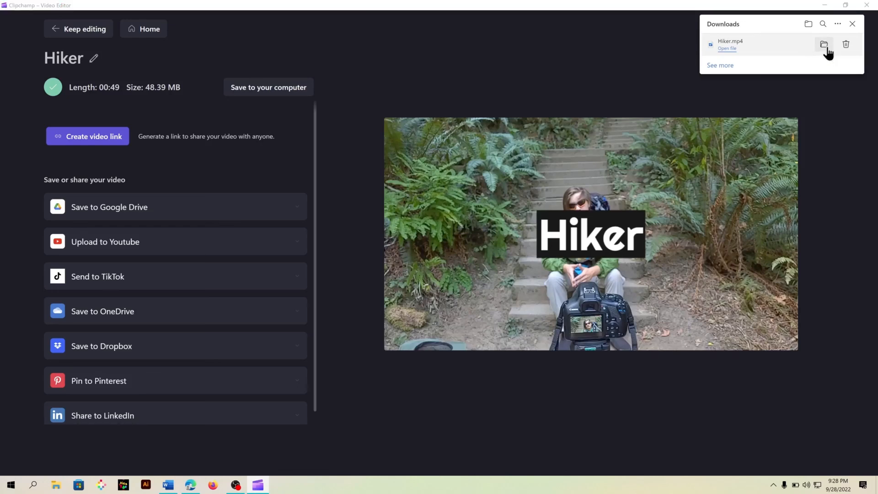